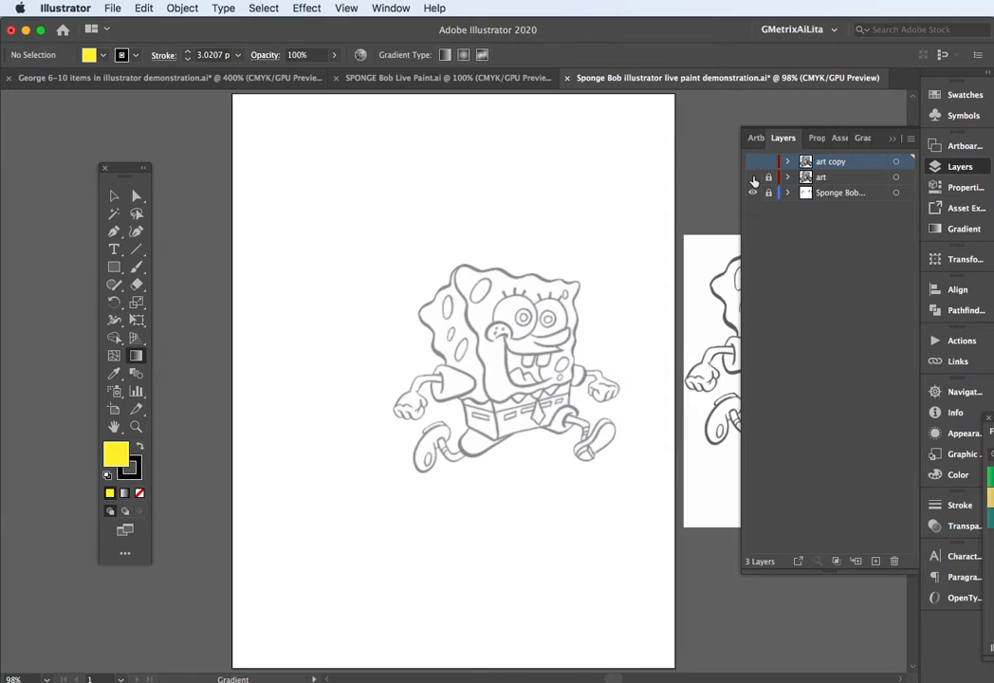
Step: Show the art layer and try duplicating it as another copy, undoing the duplication
scroll(517, 320, up, 2)
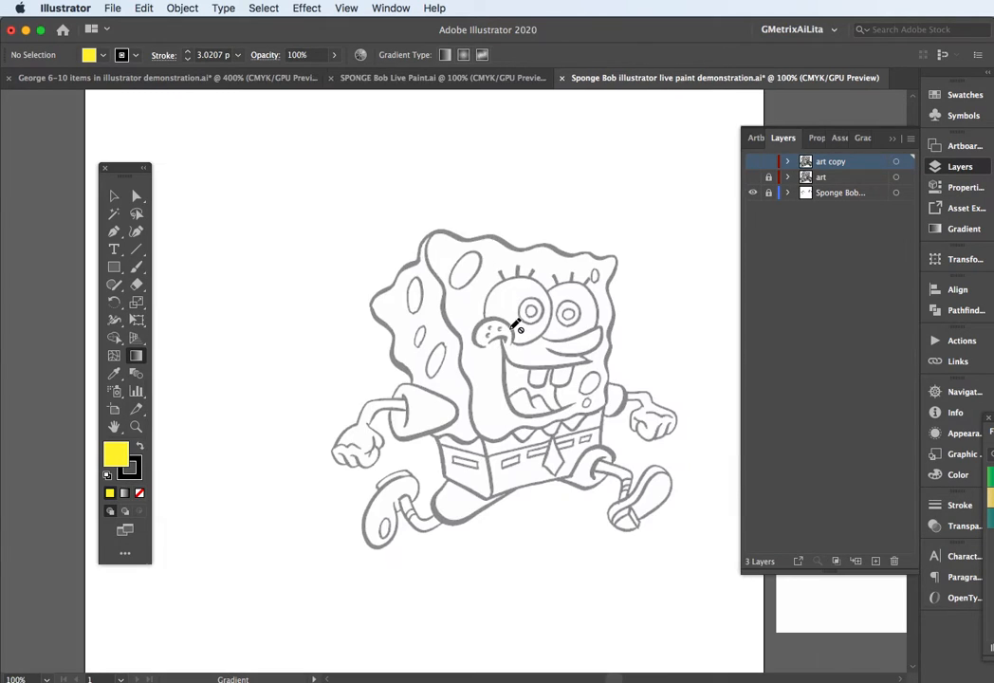
click(753, 178)
click(851, 178)
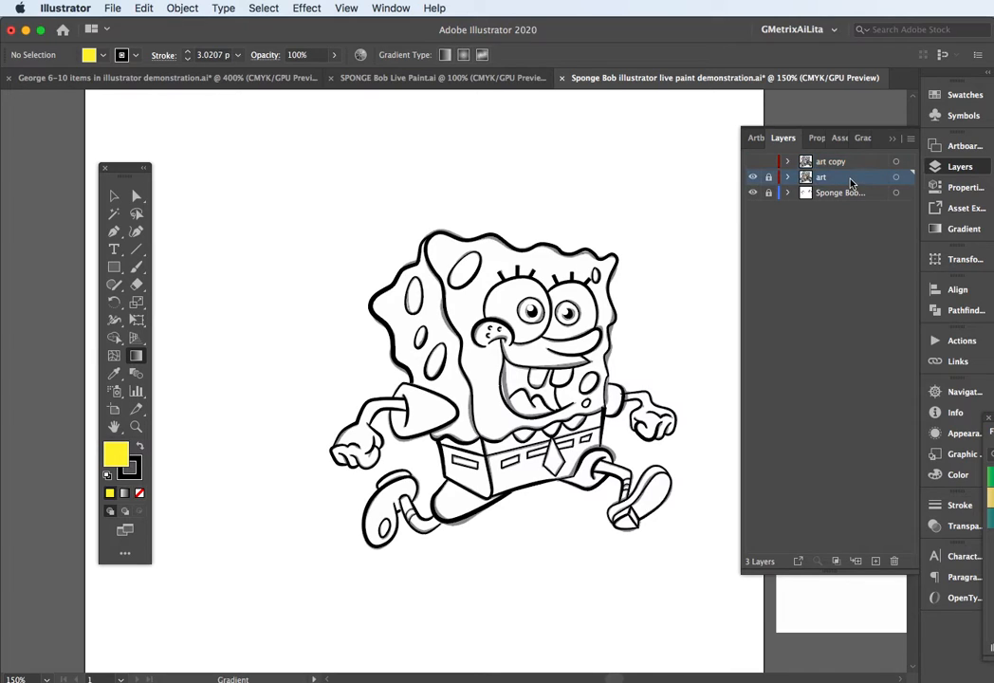
drag(850, 180, 877, 561)
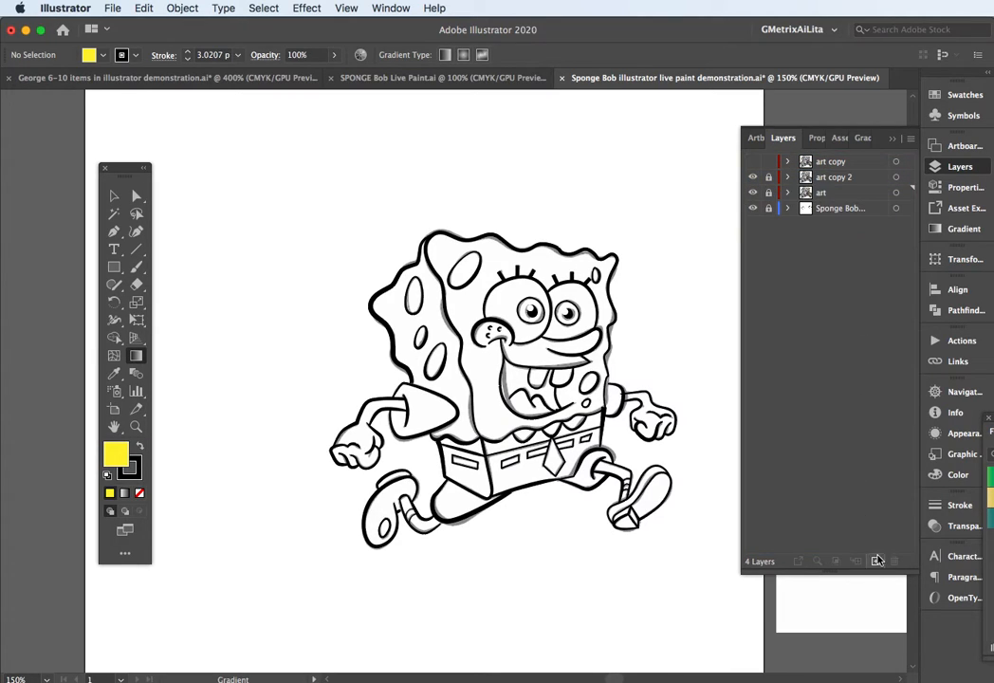
key(super+z)
Step: Select and show the art copy layer, and hide the art and Sponge Bob layers
click(857, 162)
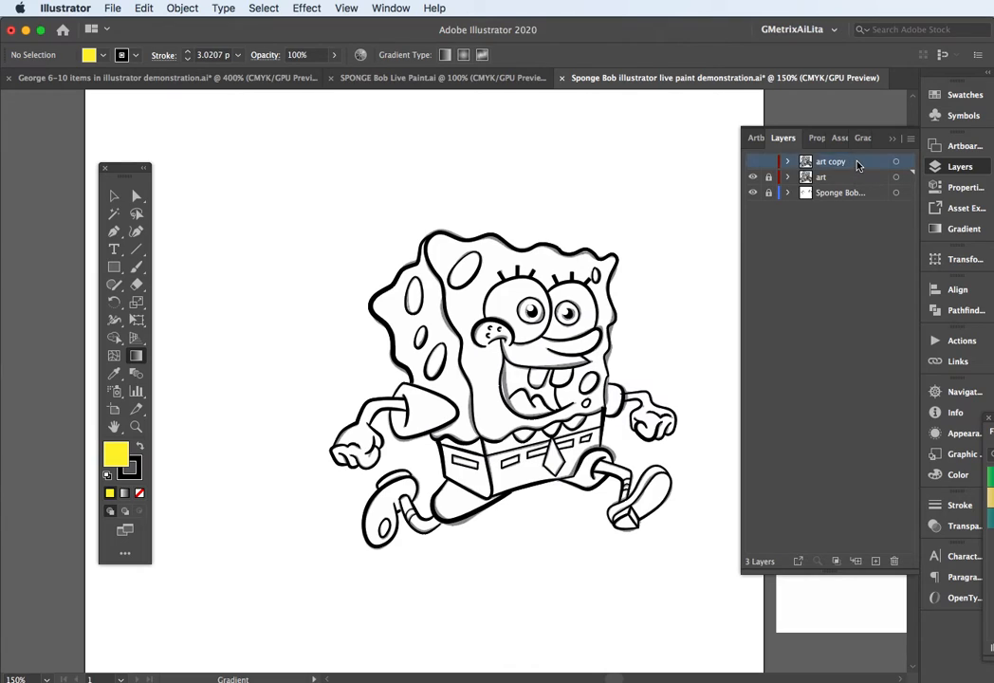
click(754, 180)
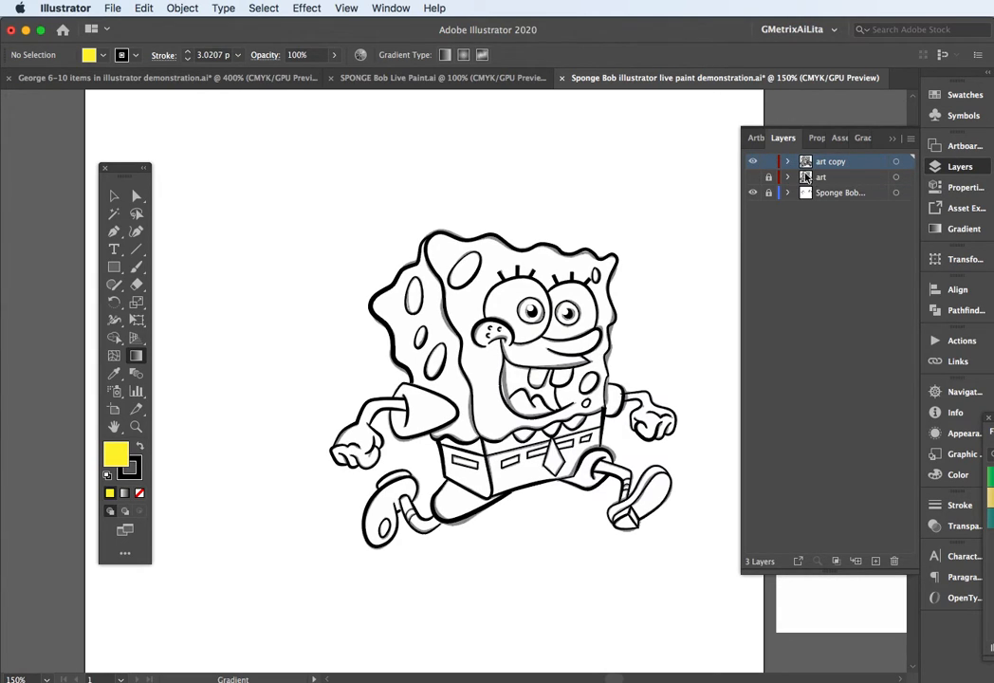
click(752, 193)
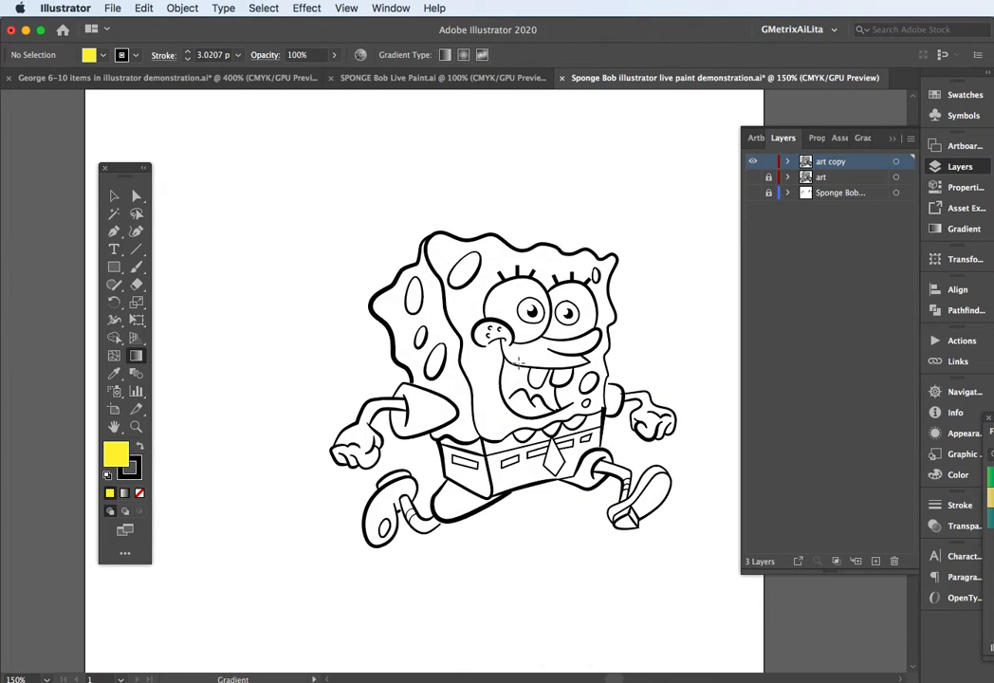
Step: Try moving the back outline and the front face outline out of the drawing, undoing each move
drag(520, 361, 451, 303)
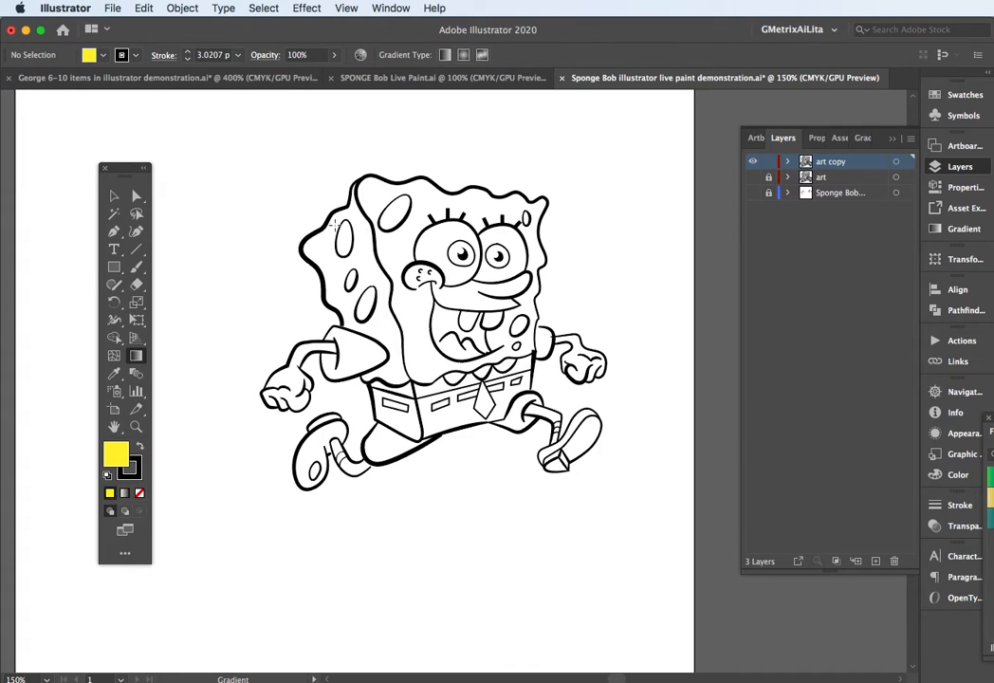
key(v)
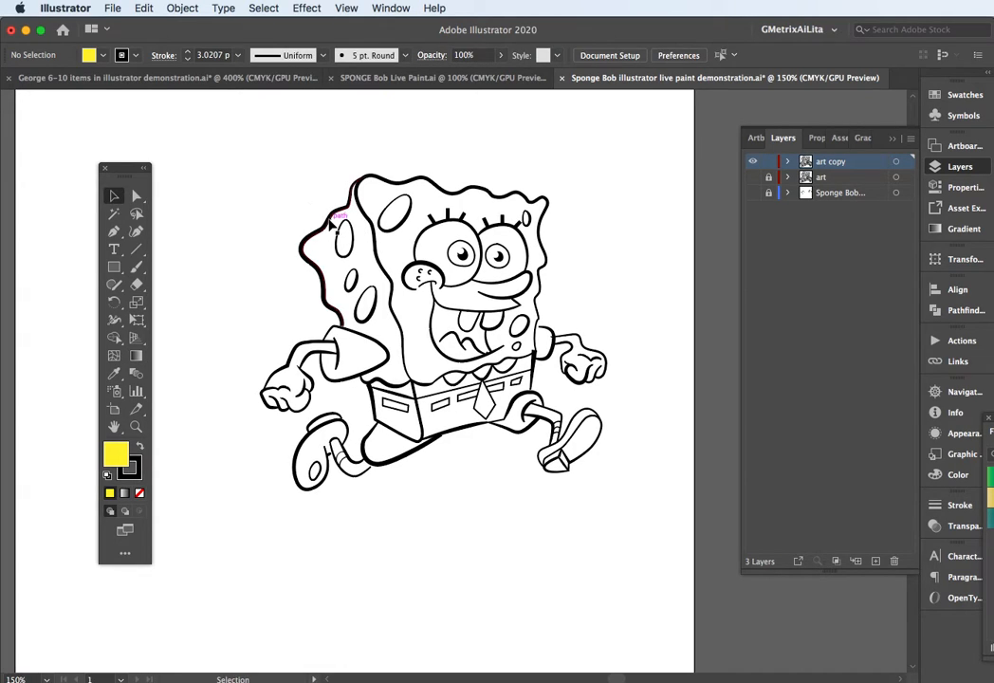
drag(330, 227, 293, 211)
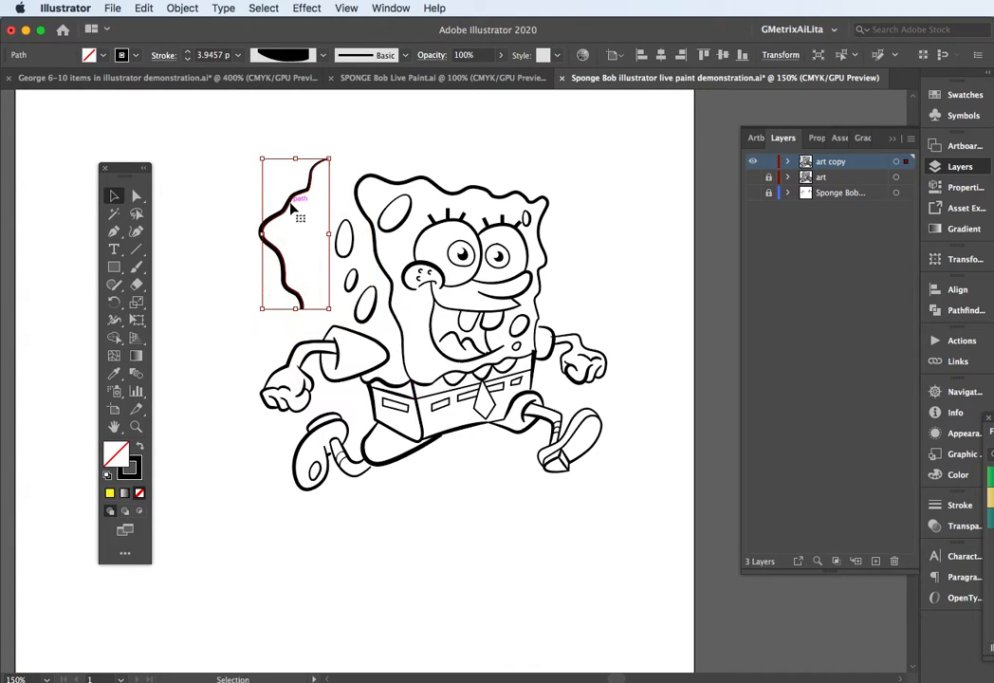
key(super+z)
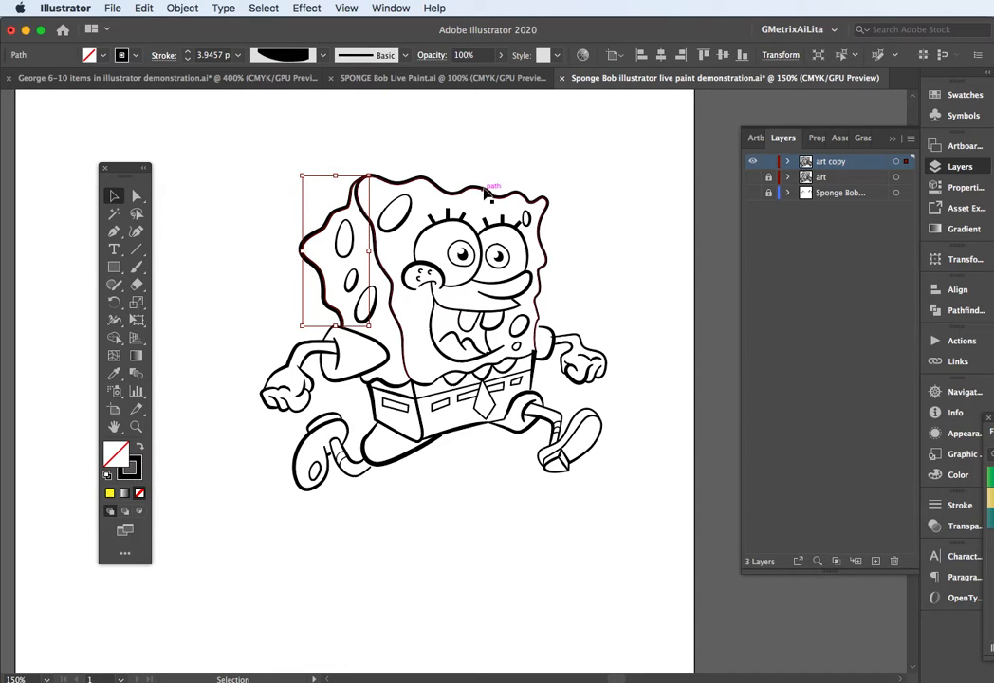
drag(485, 192, 532, 157)
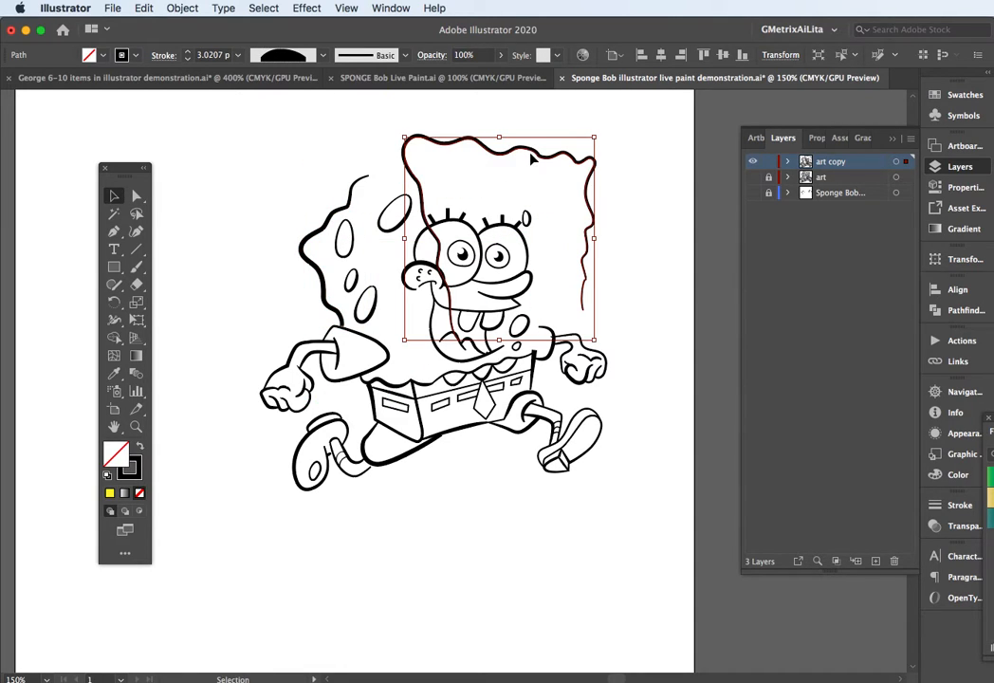
key(super+z)
click(234, 199)
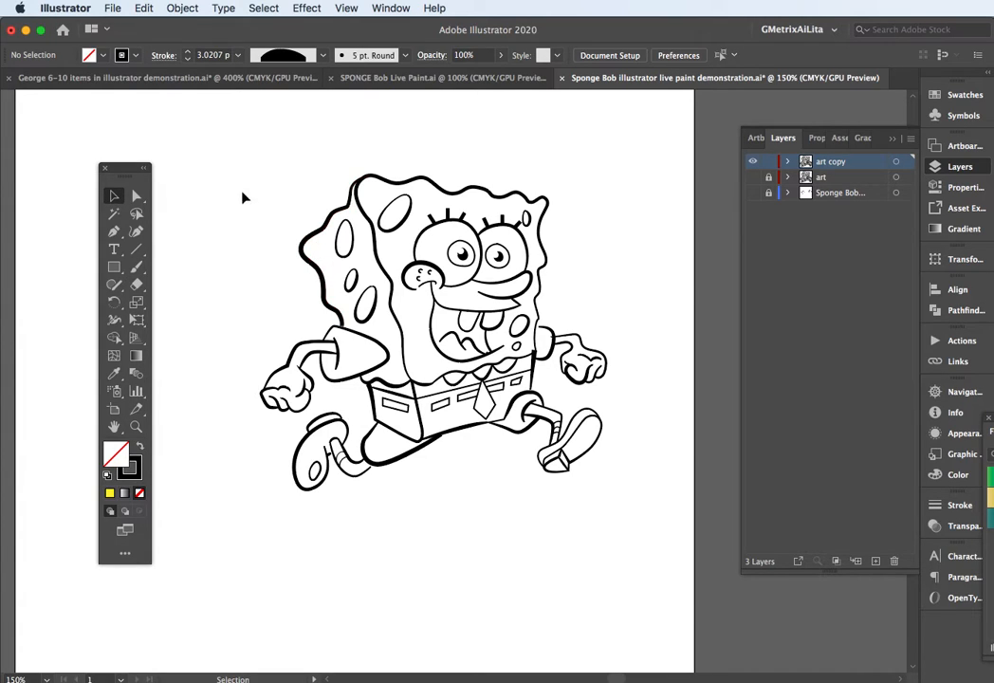
Step: Select all of the character's line art and review the Live Paint gap detection sizes without changing the defaults
mouse_move(224, 144)
mouse_down()
mouse_move(502, 470)
mouse_move(641, 530)
mouse_up()
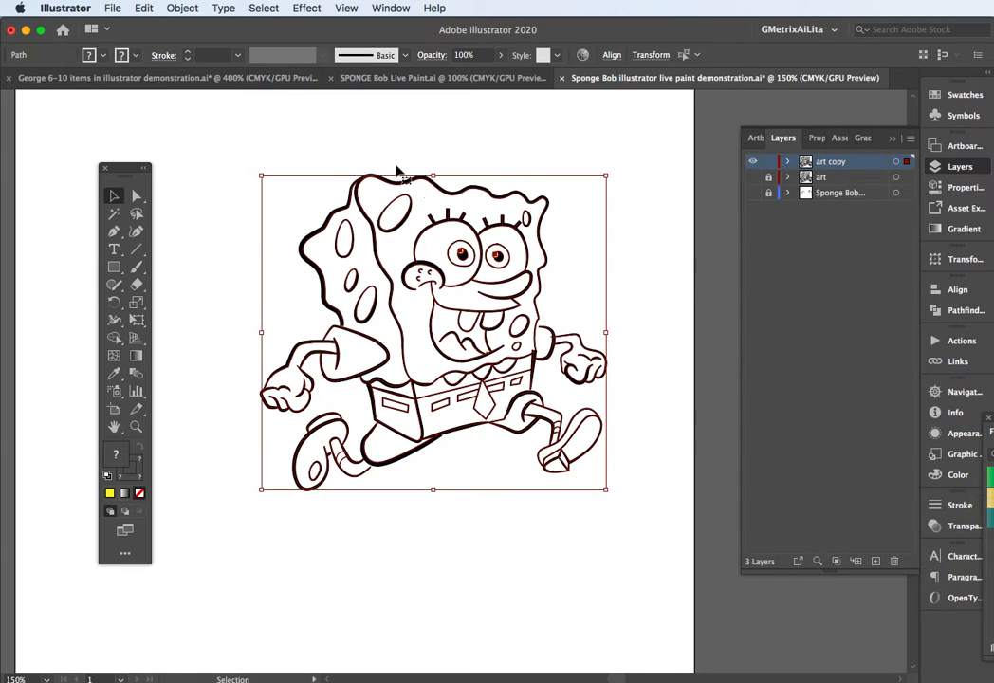
click(190, 10)
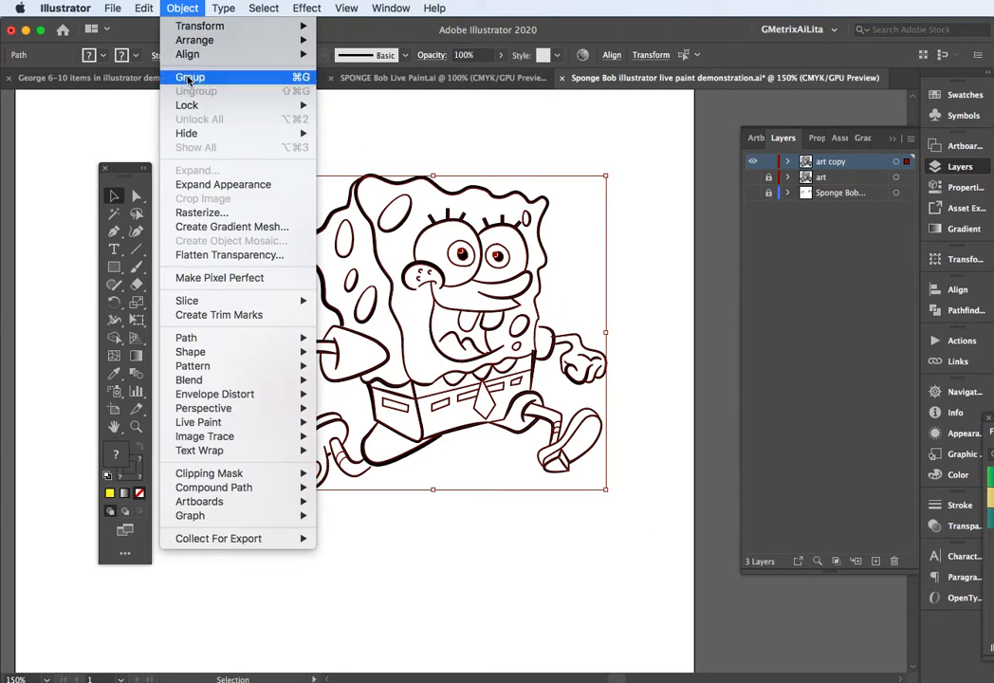
mouse_move(232, 426)
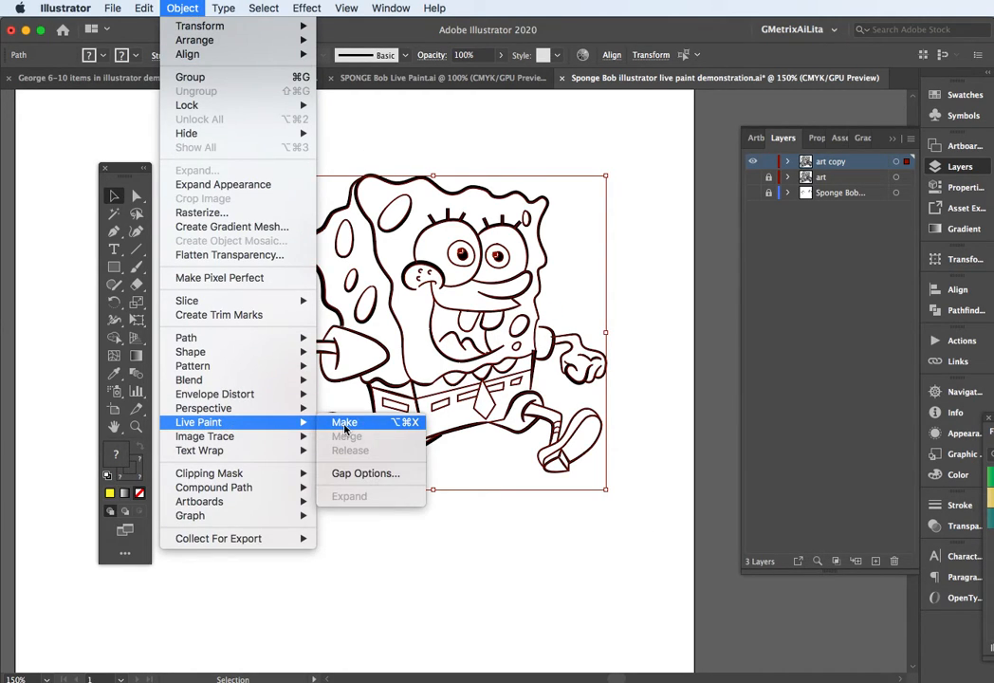
click(357, 474)
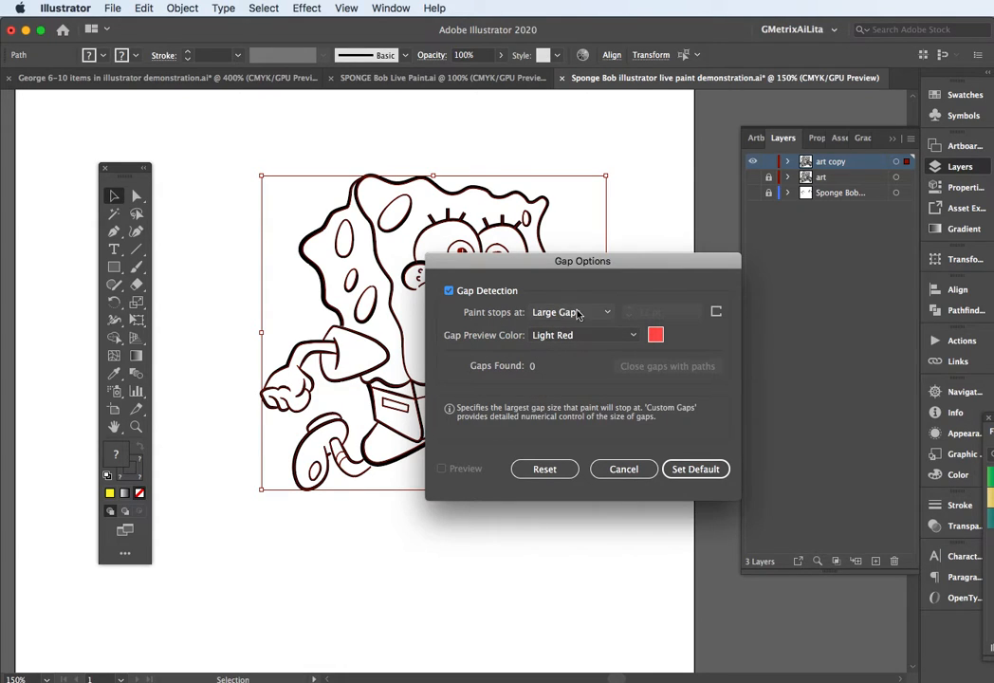
click(607, 313)
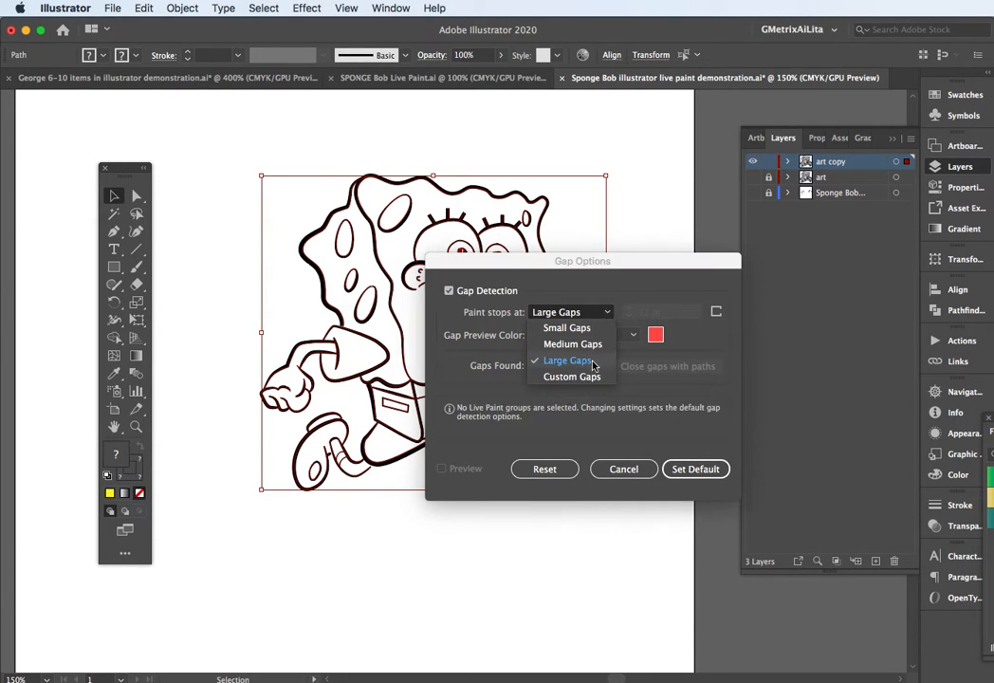
click(651, 260)
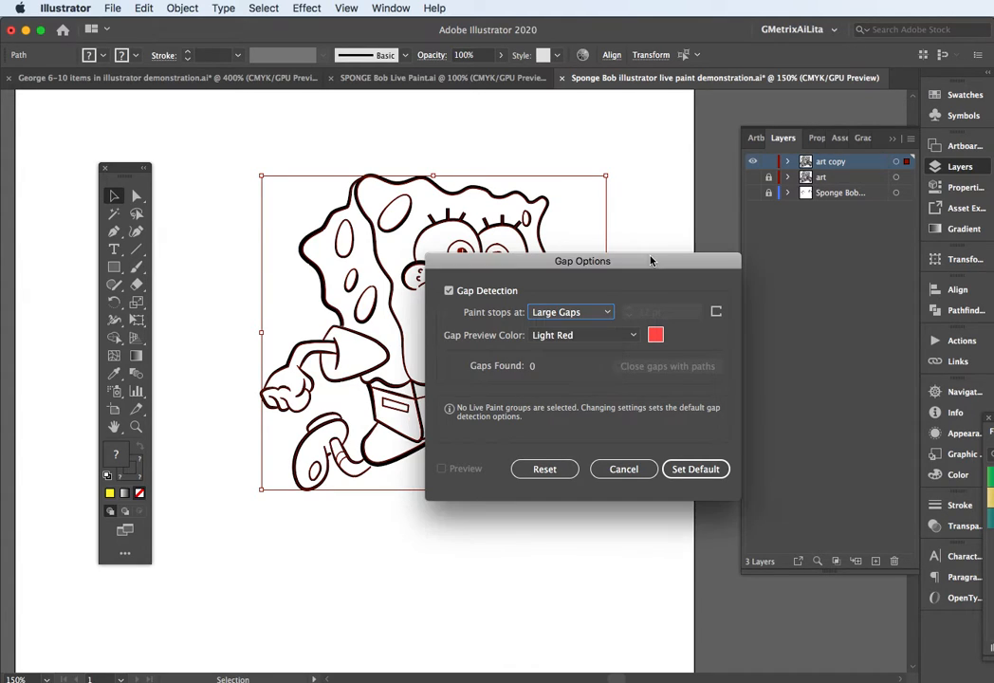
click(624, 469)
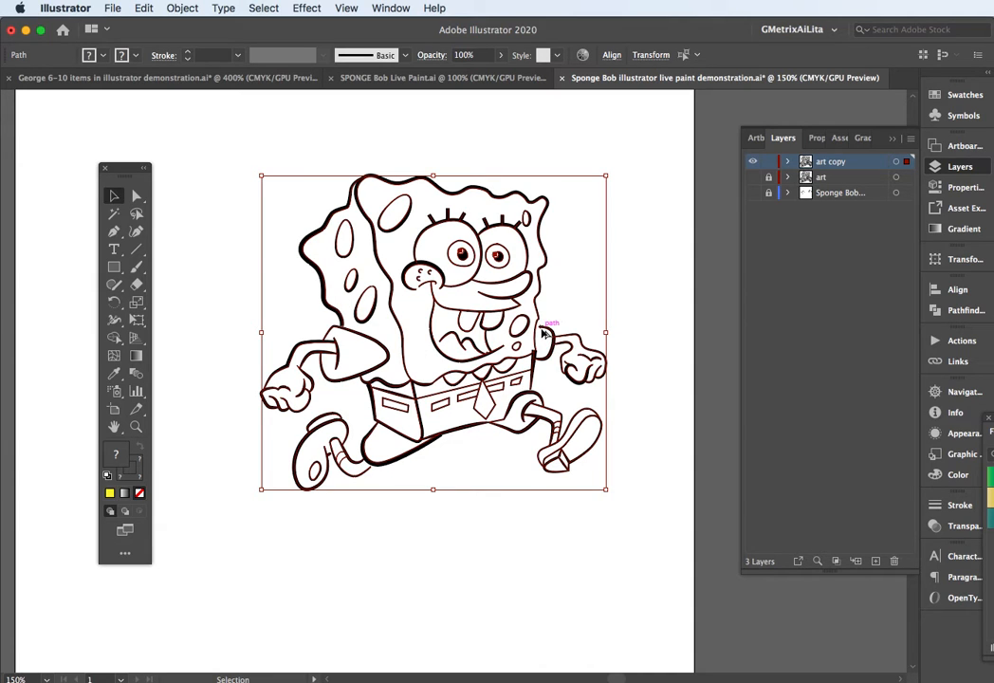
Step: Try converting the selected brush-stroke line art directly into a Live Paint group, and undo the conversion
scroll(542, 332, up, 5)
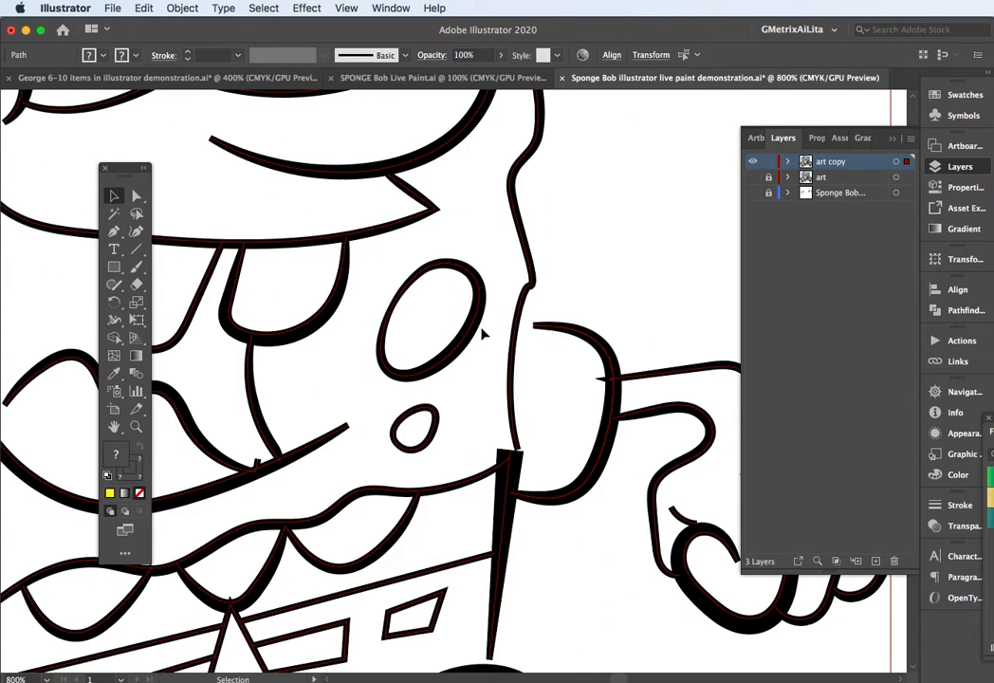
scroll(479, 330, down, 6)
scroll(419, 328, up, 1)
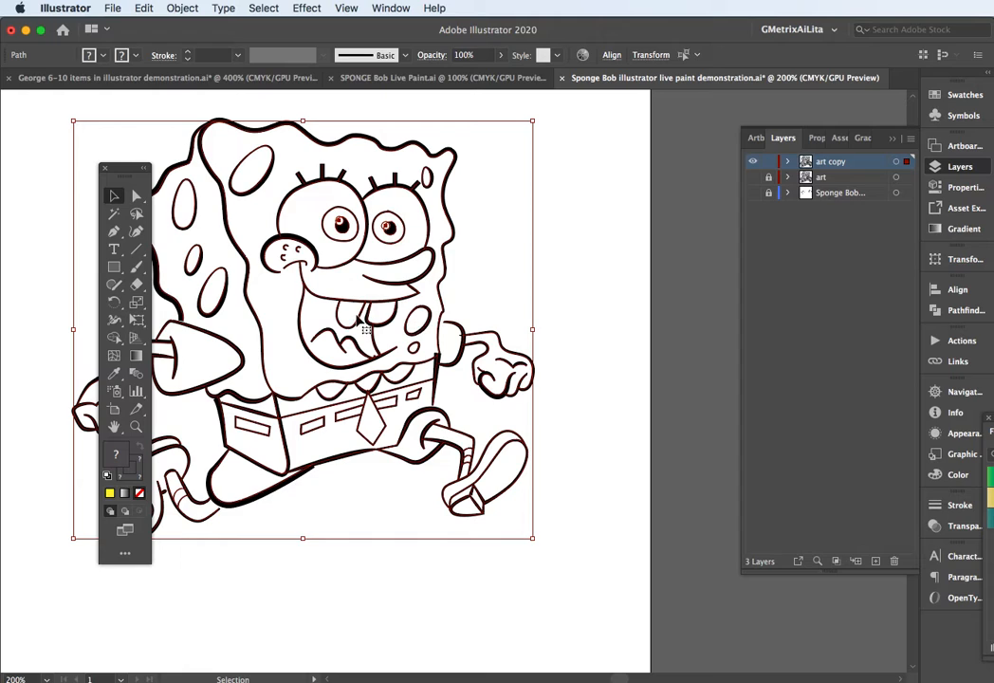
scroll(364, 327, left, 5)
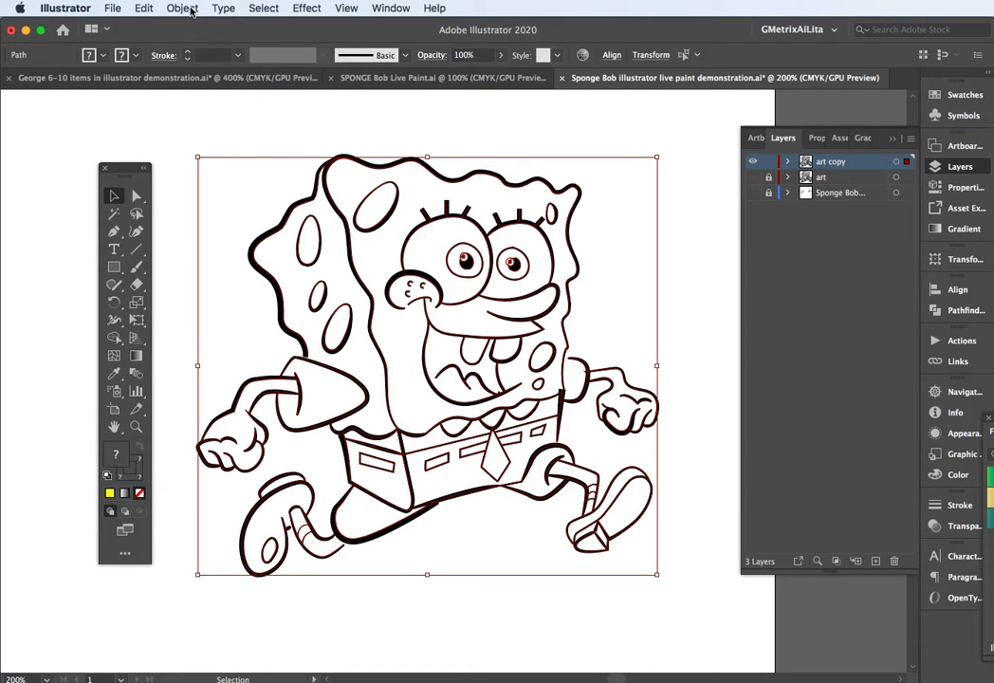
click(186, 9)
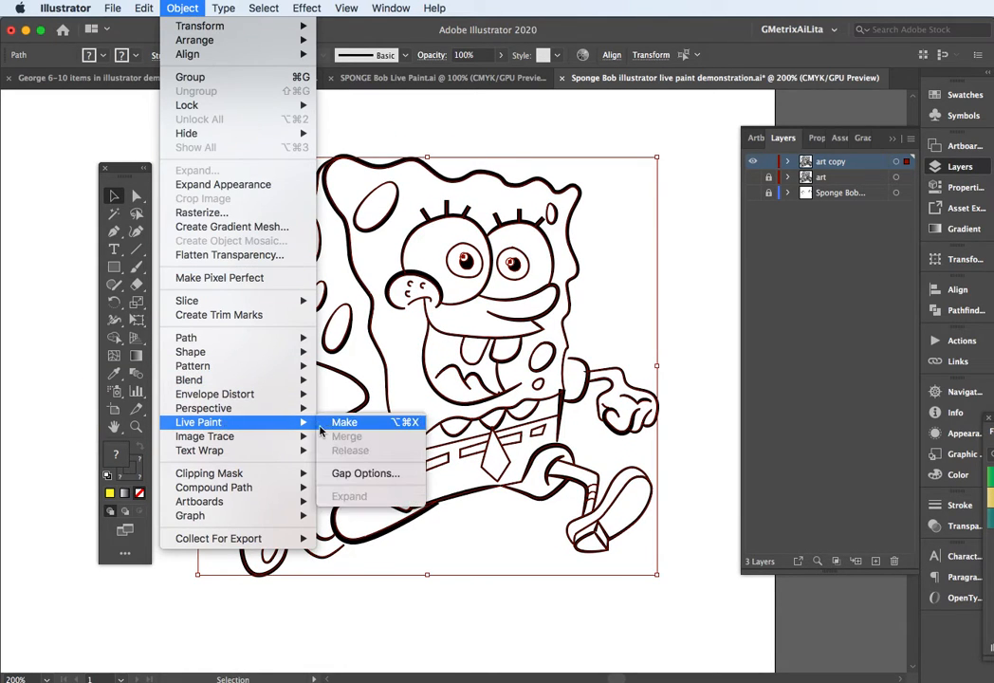
click(328, 425)
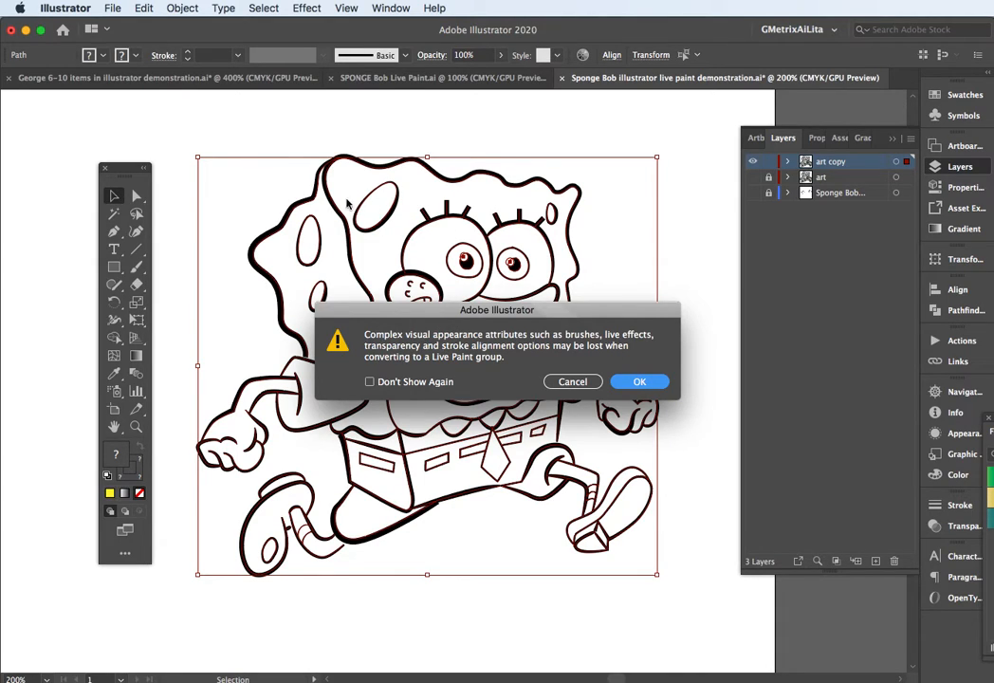
click(621, 384)
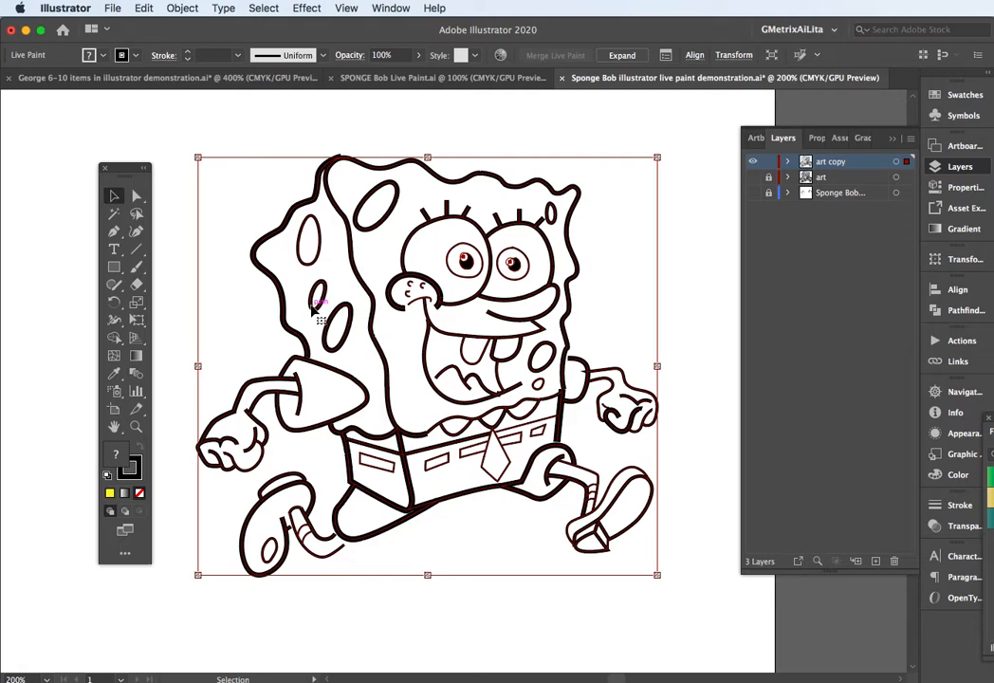
key(super+z)
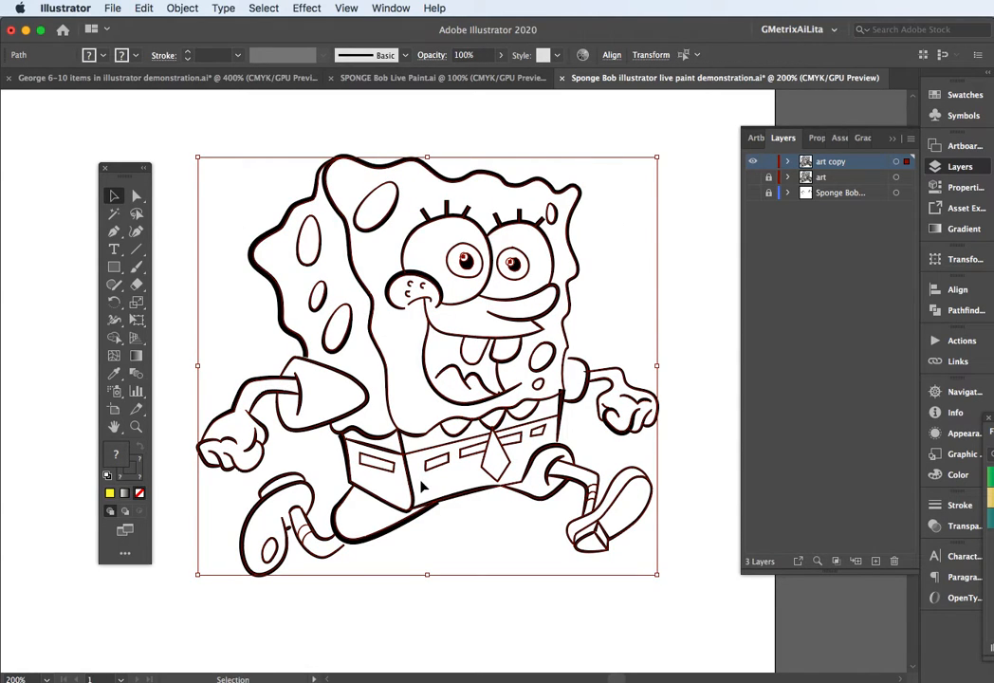
Step: Expand the appearance of the selected line art into outlined shapes and inspect the outline edges
click(181, 8)
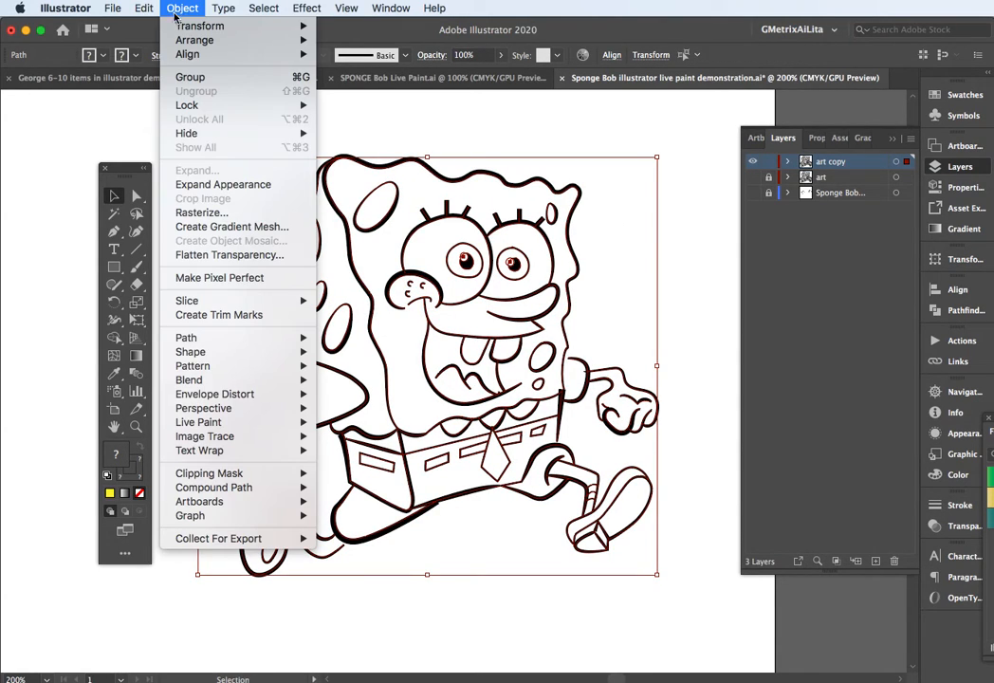
click(186, 185)
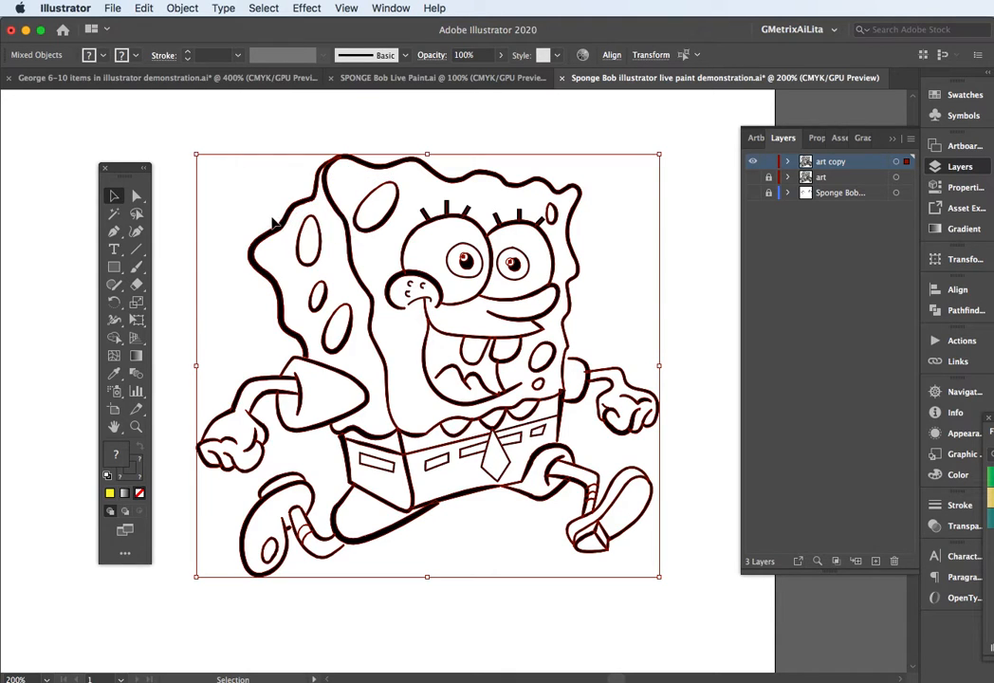
scroll(273, 221, up, 5)
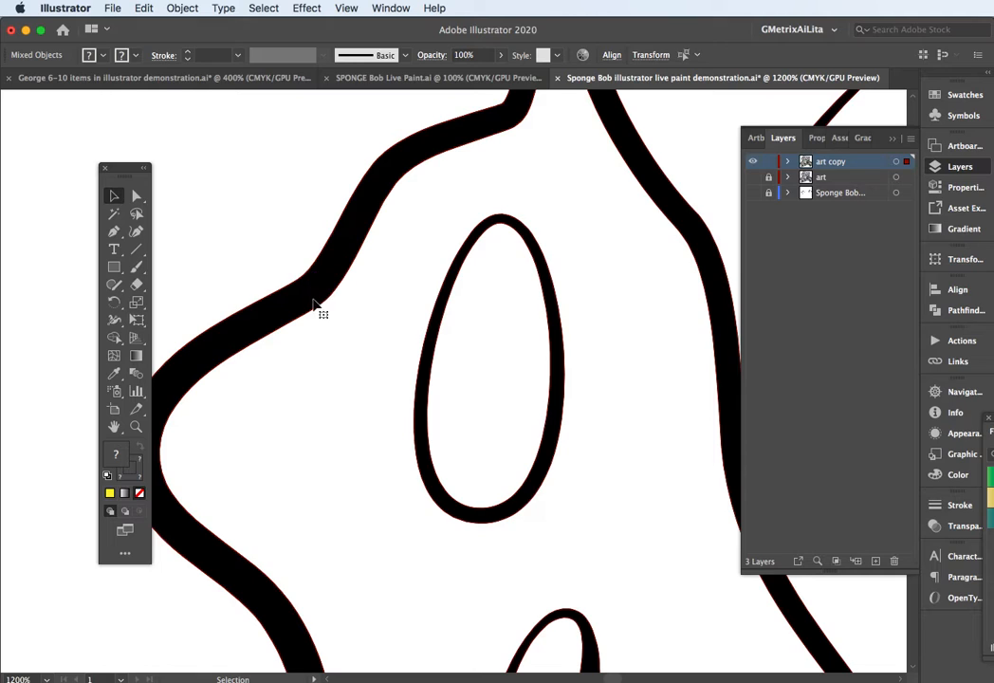
scroll(380, 275, down, 6)
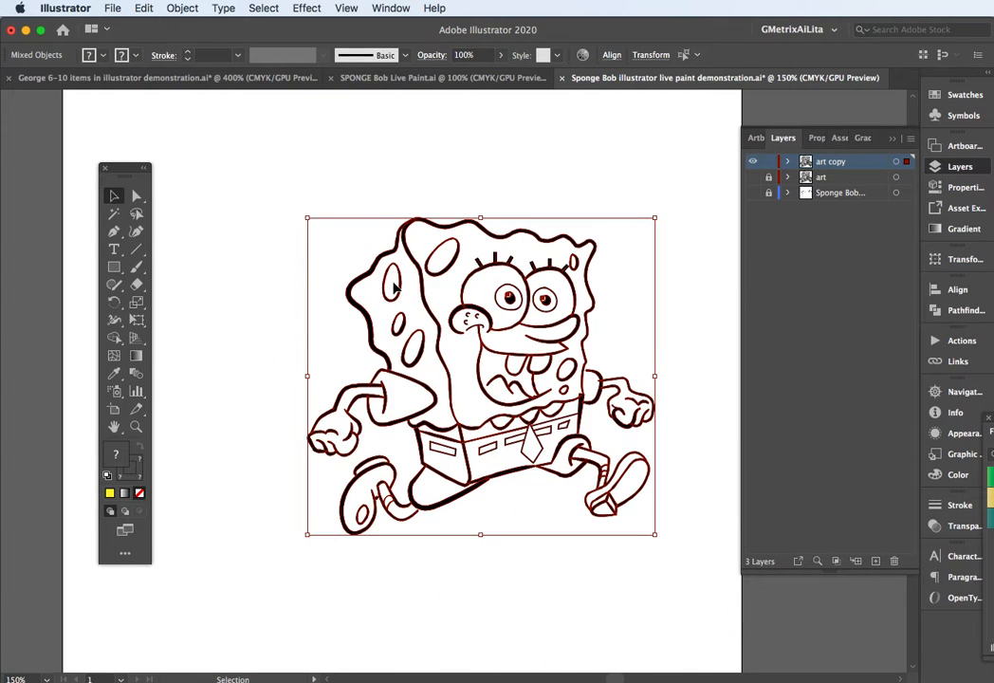
drag(420, 288, 340, 252)
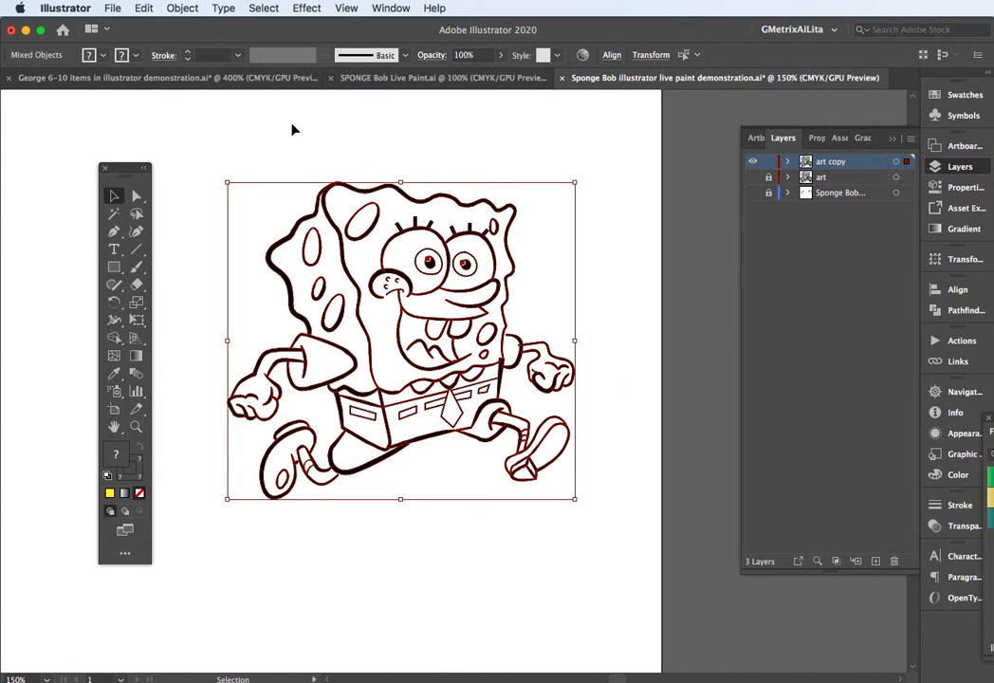
Step: Make the expanded line art a Live Paint group and activate the Live Paint Bucket tool
click(185, 9)
mouse_move(234, 422)
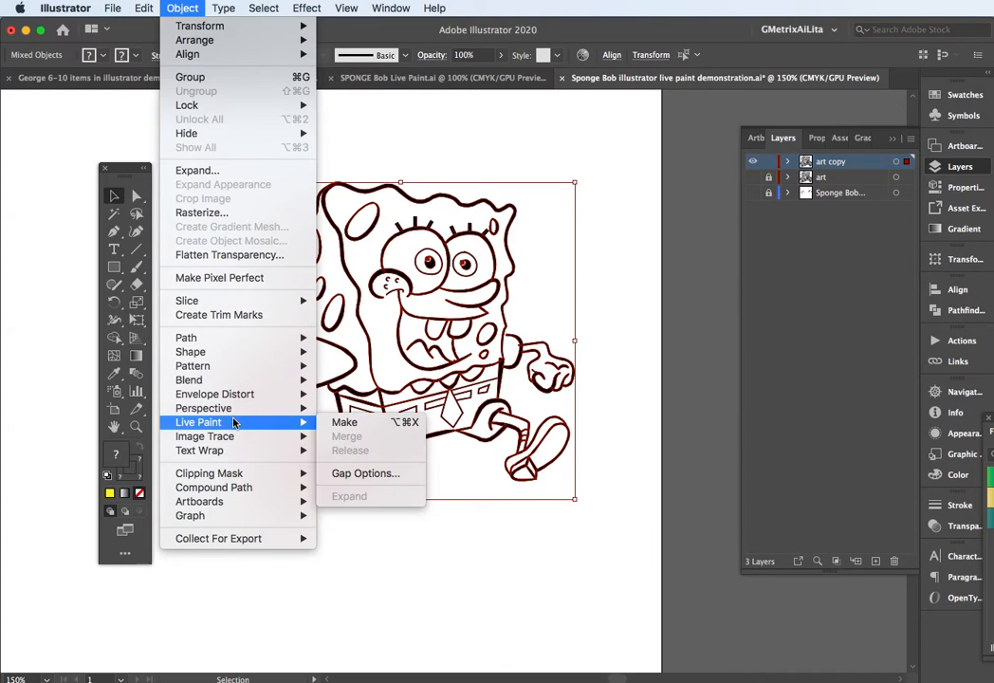
click(343, 422)
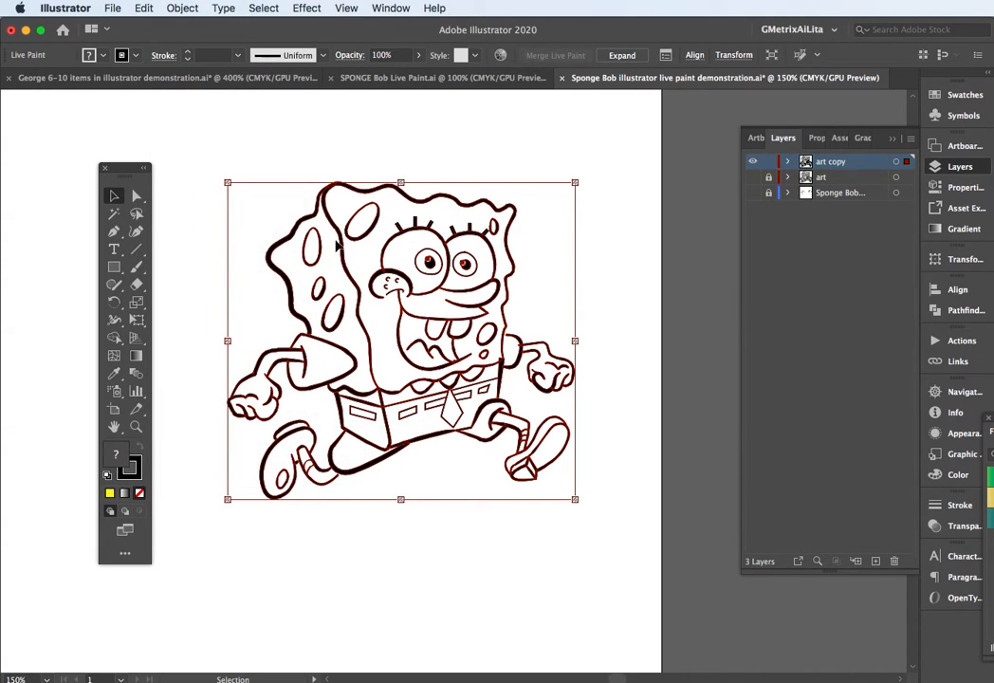
click(114, 339)
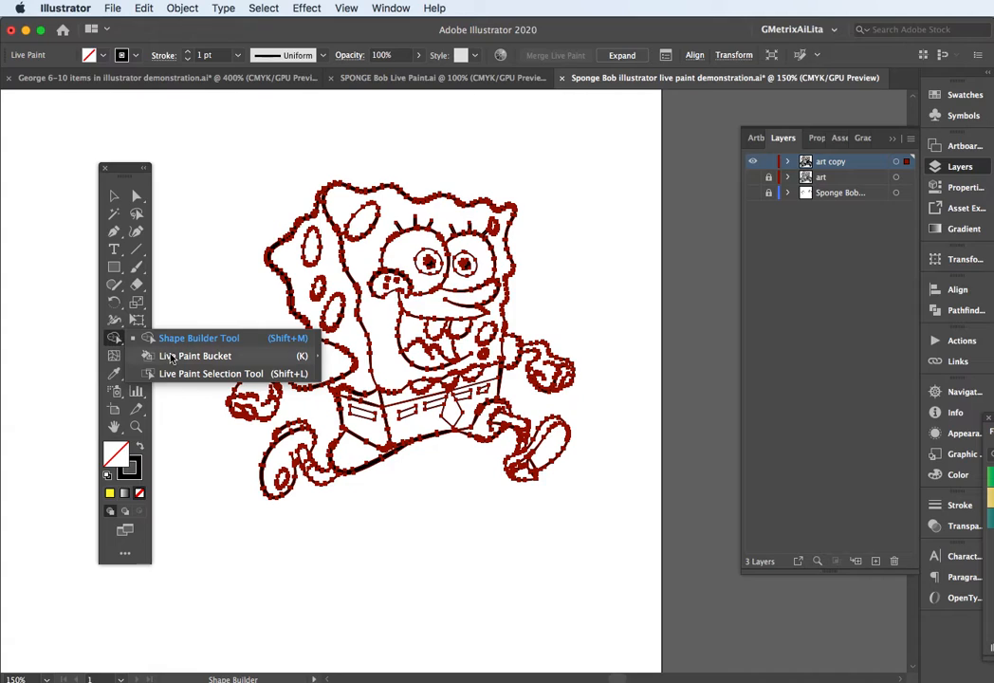
click(180, 356)
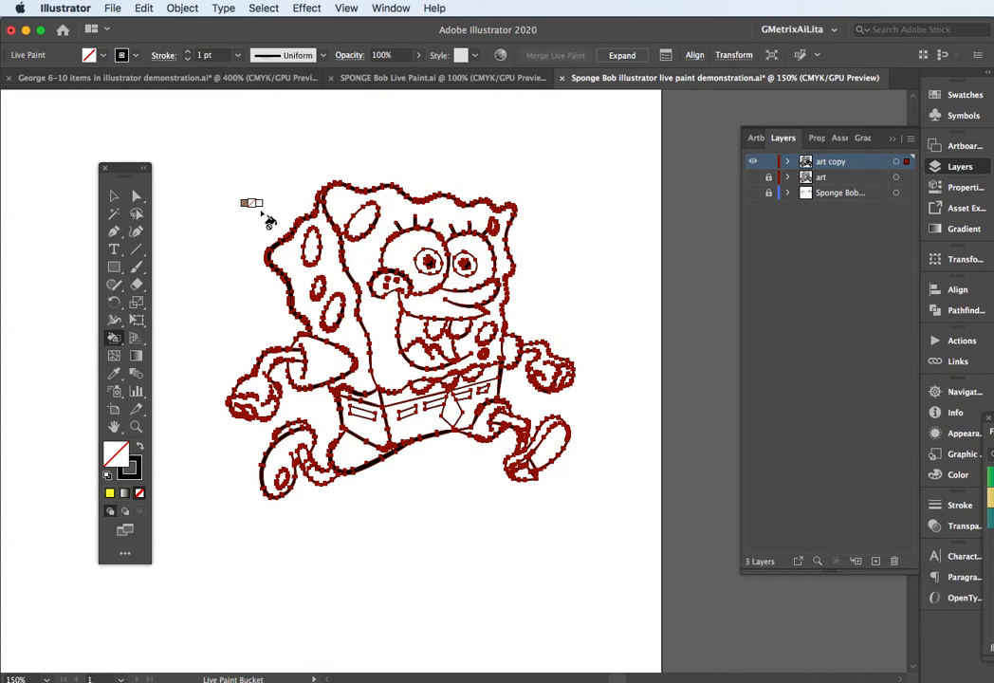
Step: Fill the front of the head, the cheek, and the area above the mouth with the bright yellow swatch
click(959, 98)
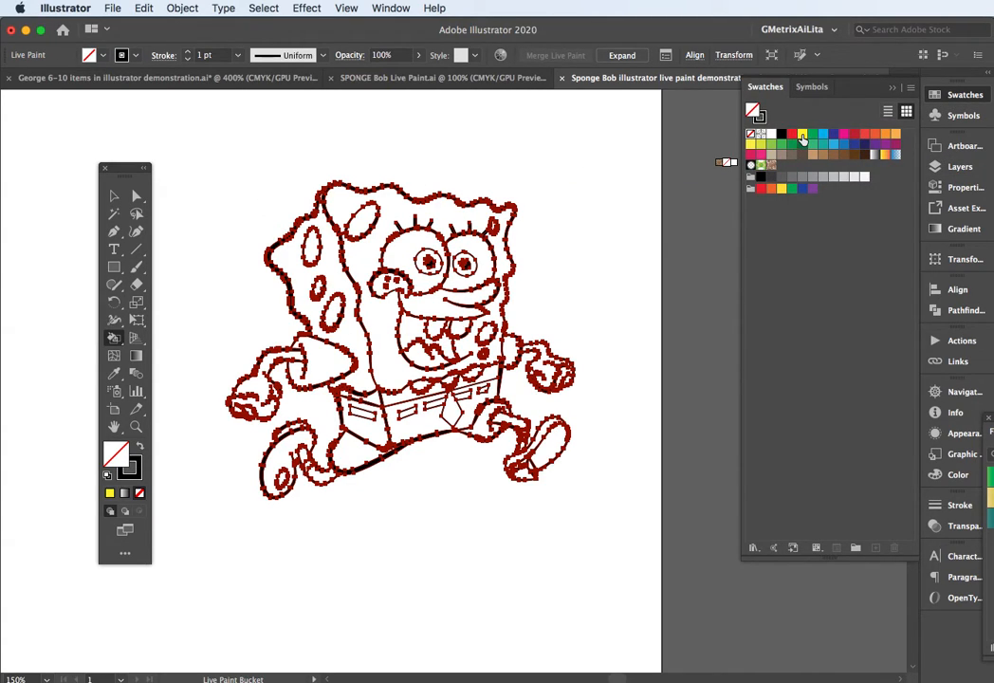
click(802, 134)
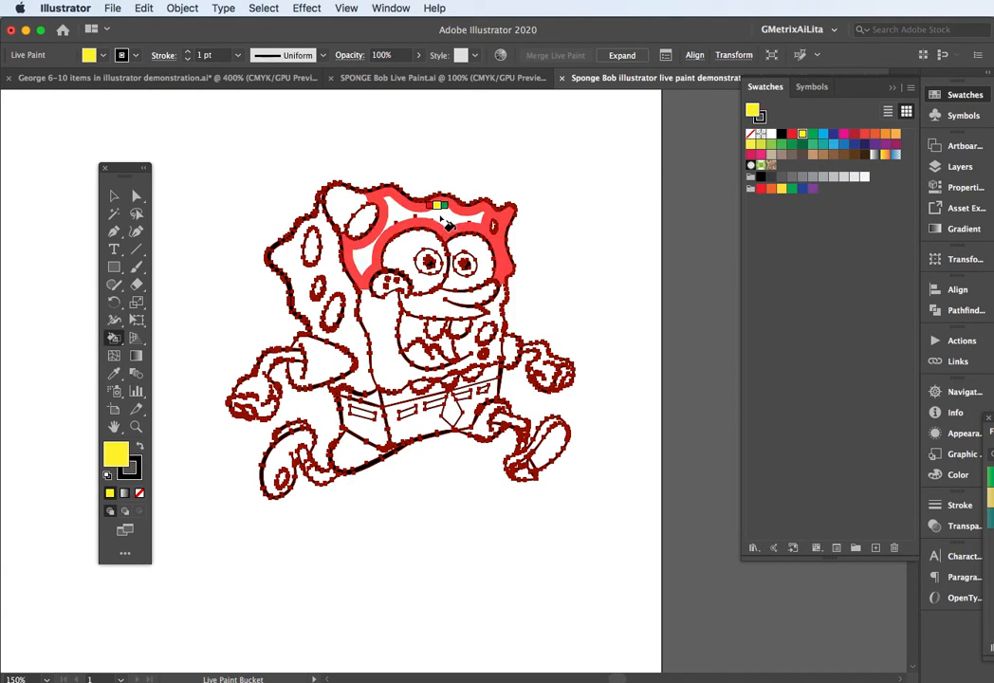
scroll(404, 204, up, 3)
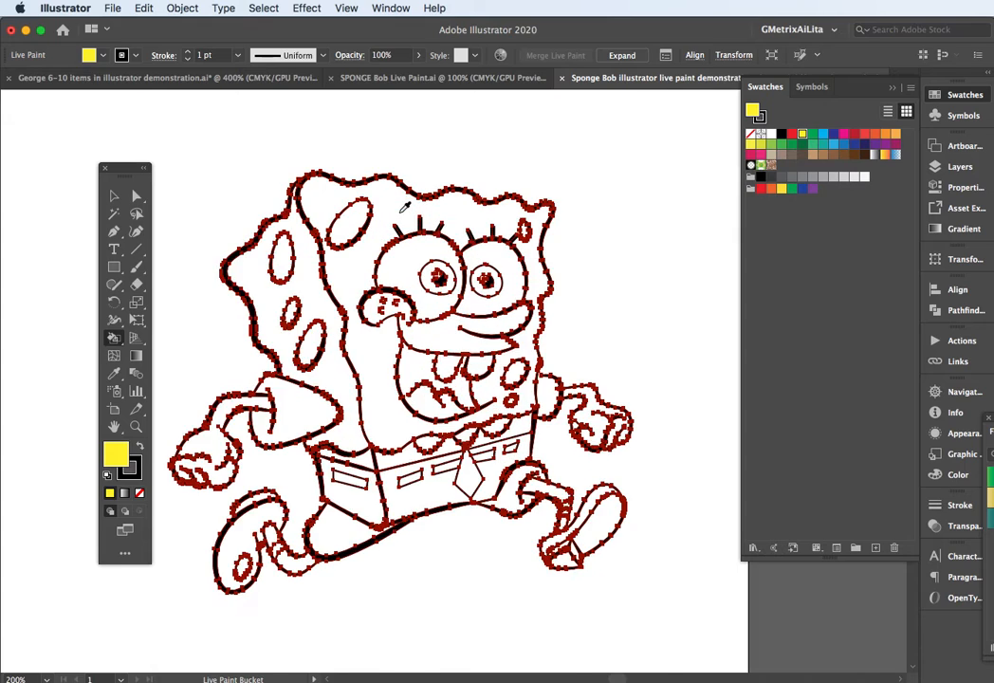
click(401, 204)
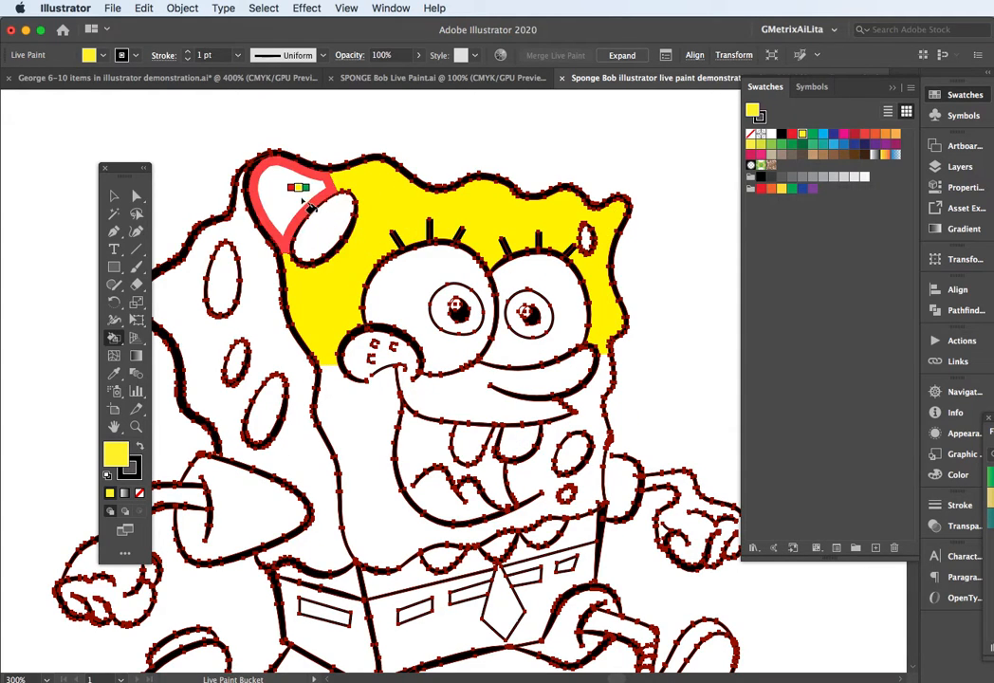
click(324, 197)
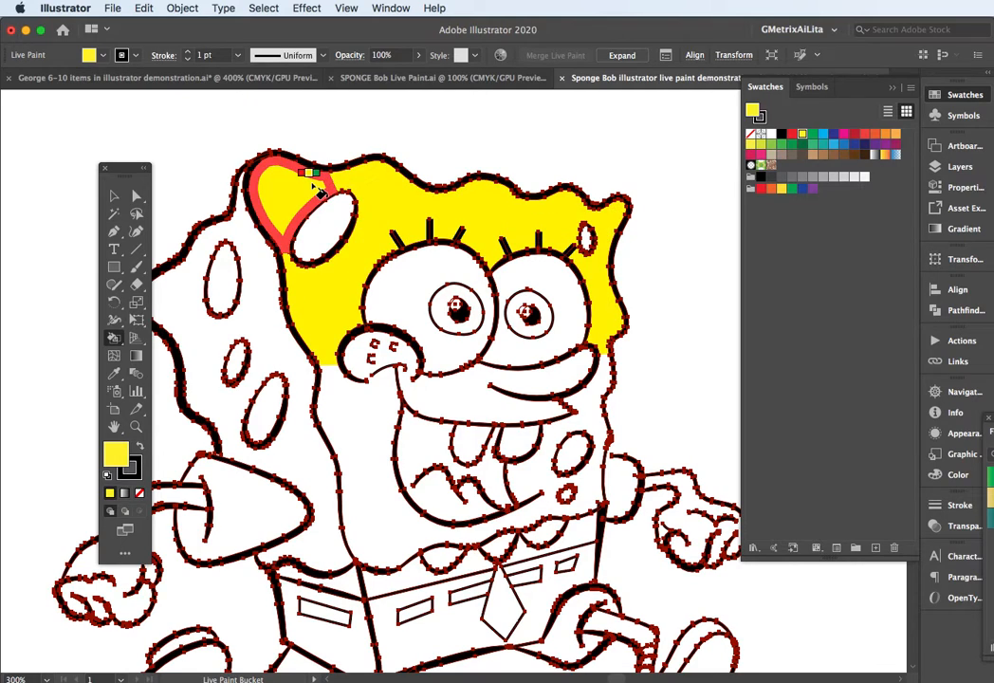
click(384, 411)
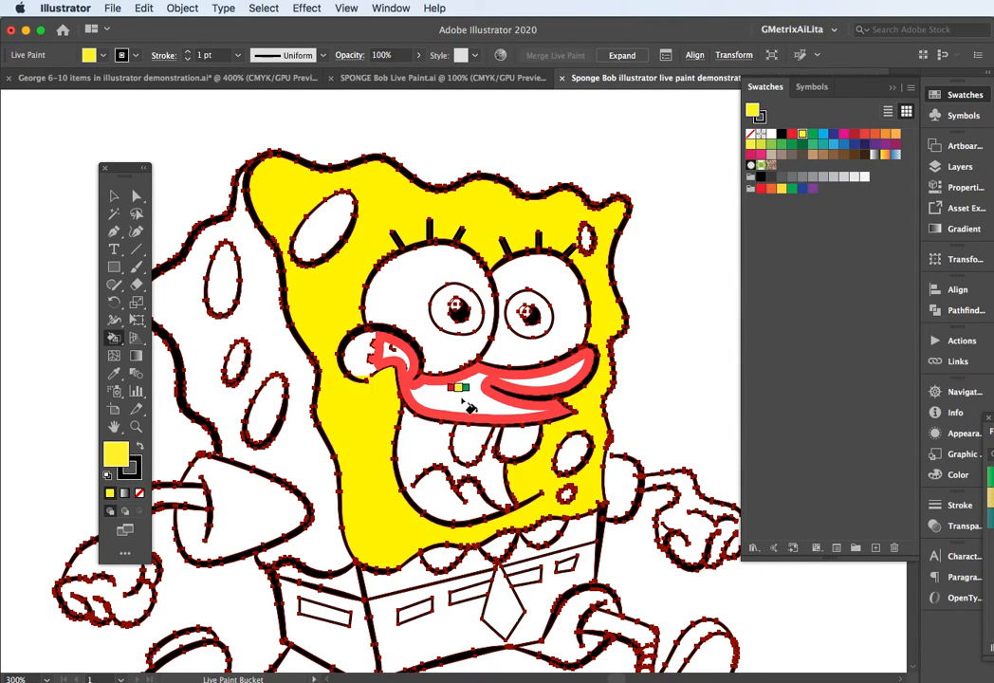
click(390, 372)
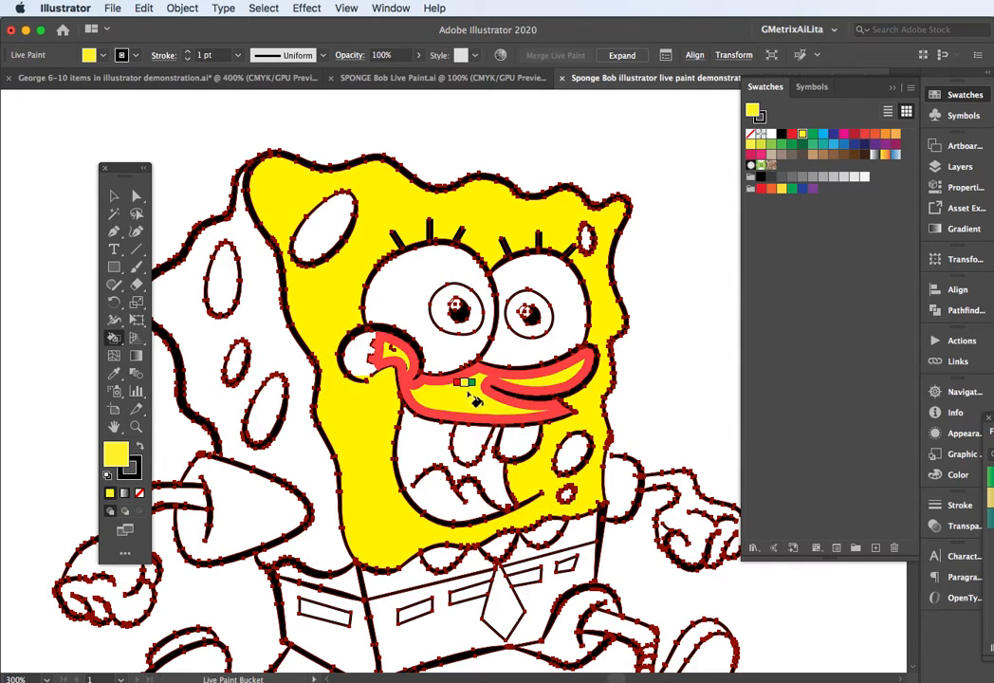
click(372, 357)
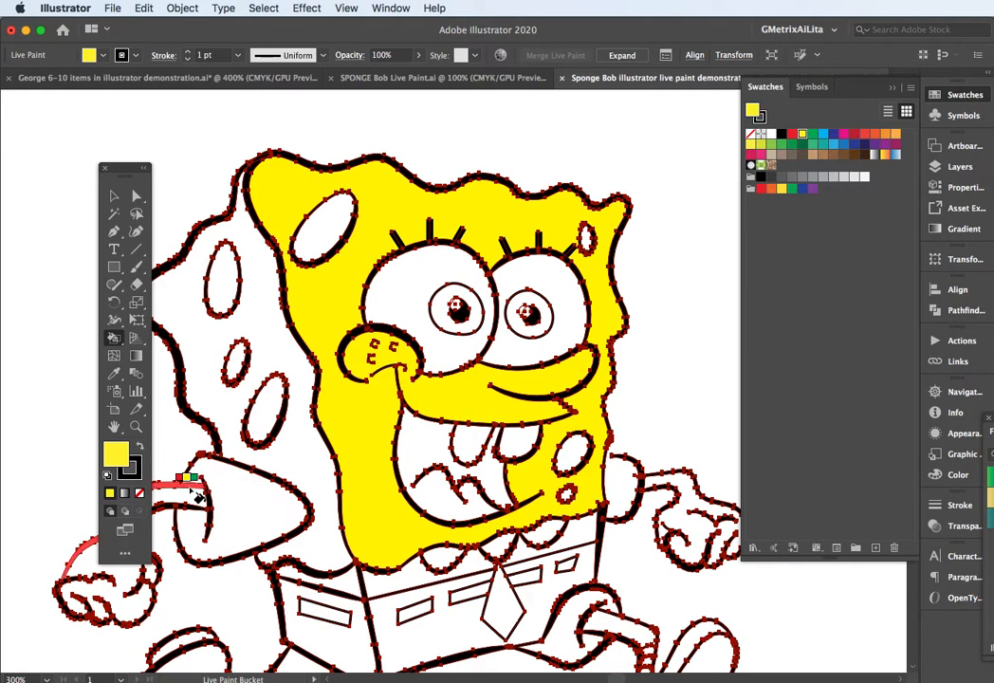
Step: Fill both arms and hands and the exposed leg areas with bright yellow, undoing any stray fill beneath the pants
scroll(237, 474, down, 8)
scroll(237, 474, left, 6)
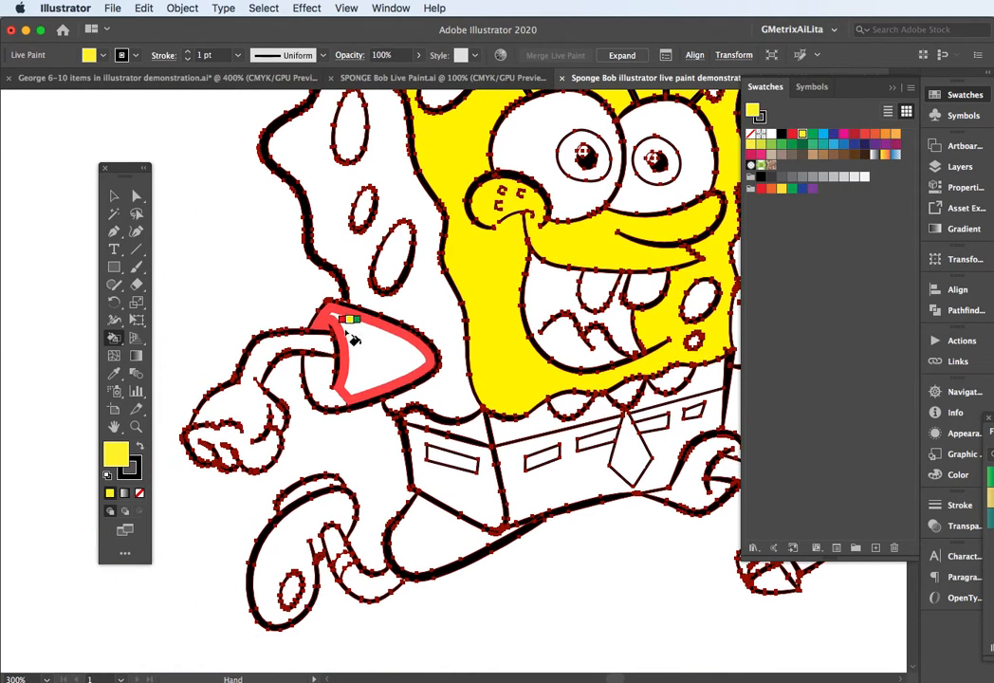
click(262, 360)
click(366, 582)
key(space)
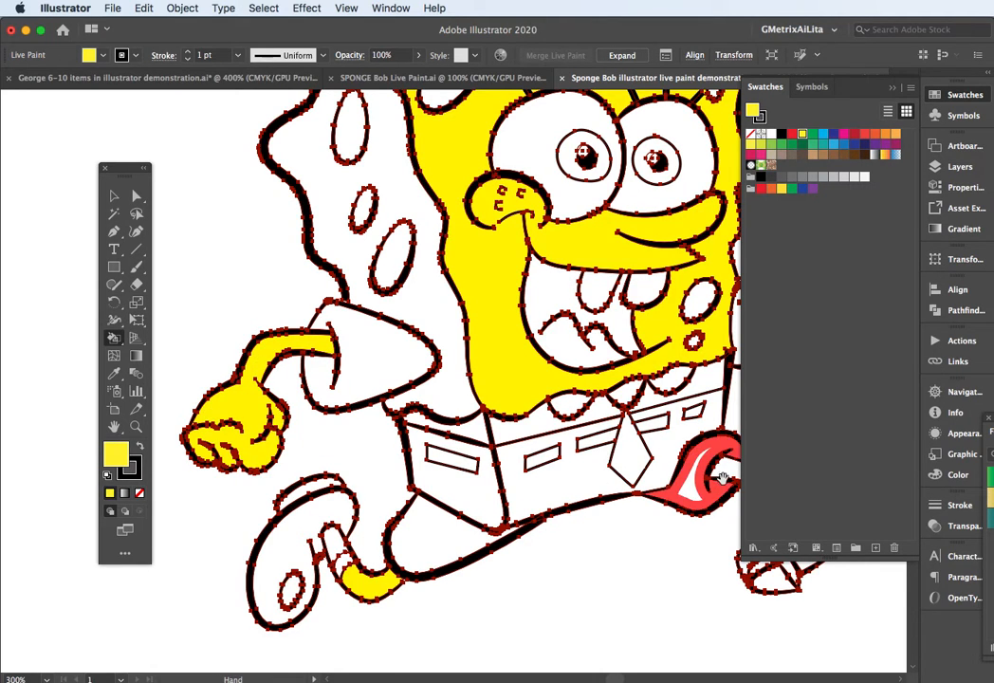
drag(625, 442, 345, 428)
click(548, 365)
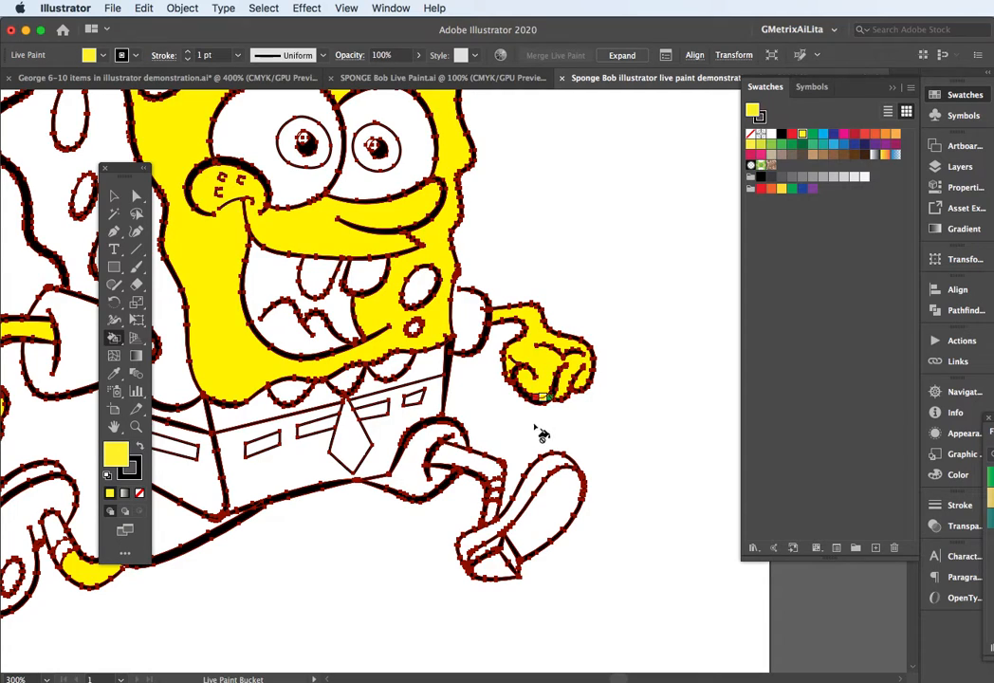
click(474, 465)
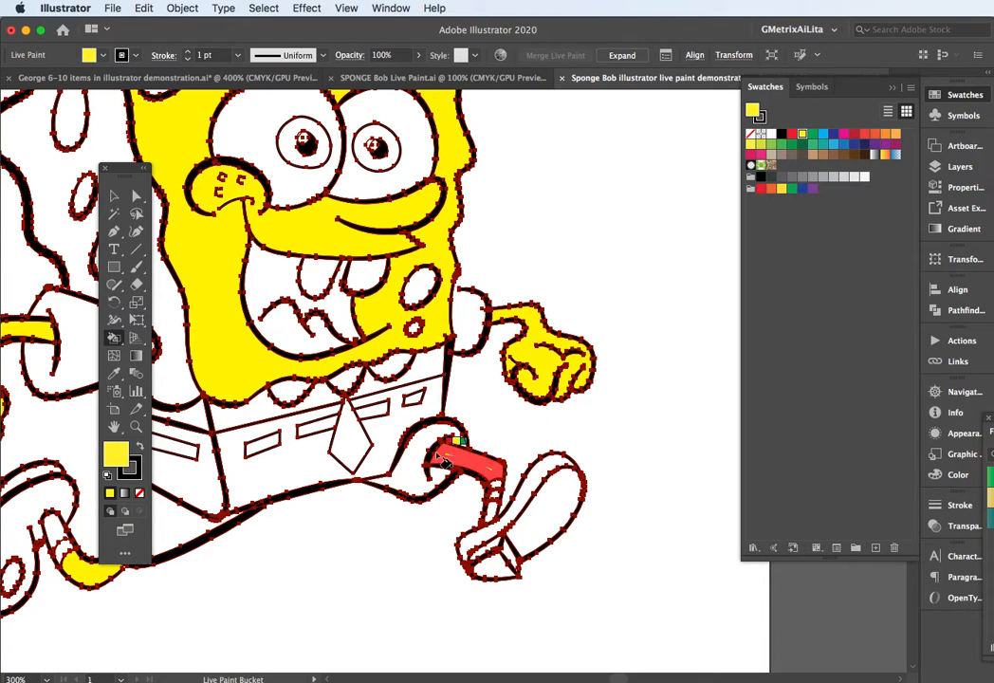
click(327, 489)
key(super+z)
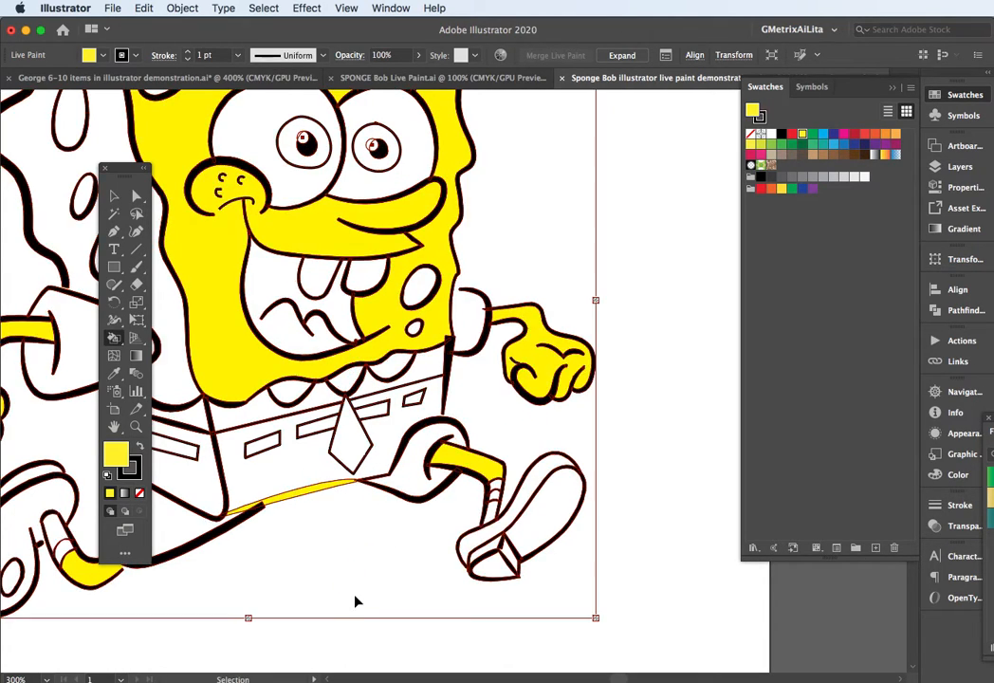
Step: Fill the upper and lower regions of the sponge's shaded side with the yellow-green swatch
scroll(477, 417, up, 3)
scroll(477, 417, left, 4)
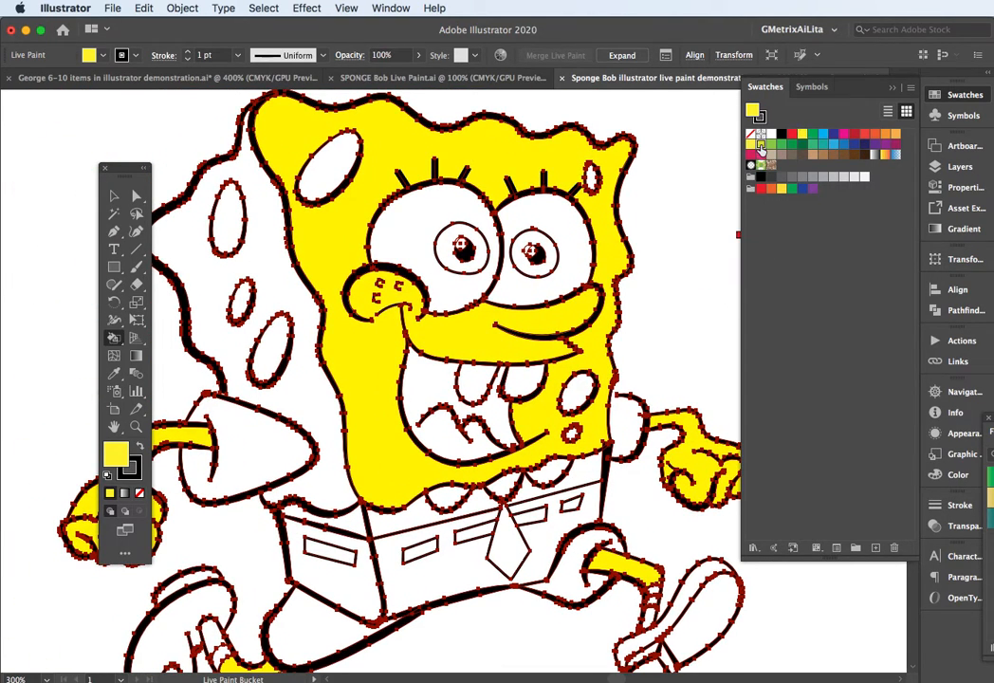
click(760, 147)
click(202, 288)
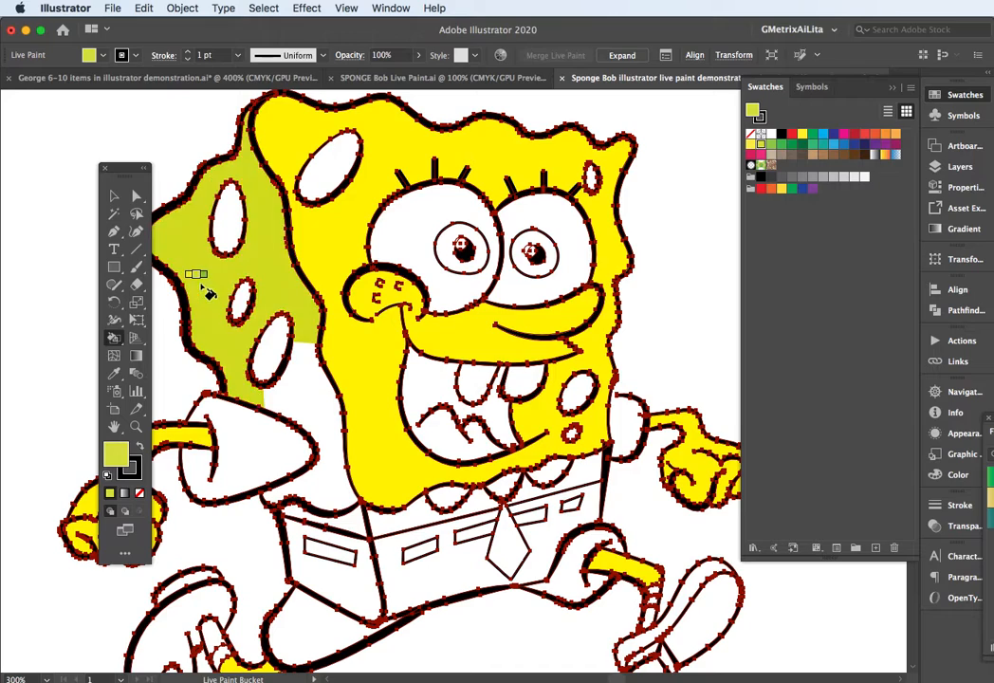
click(318, 409)
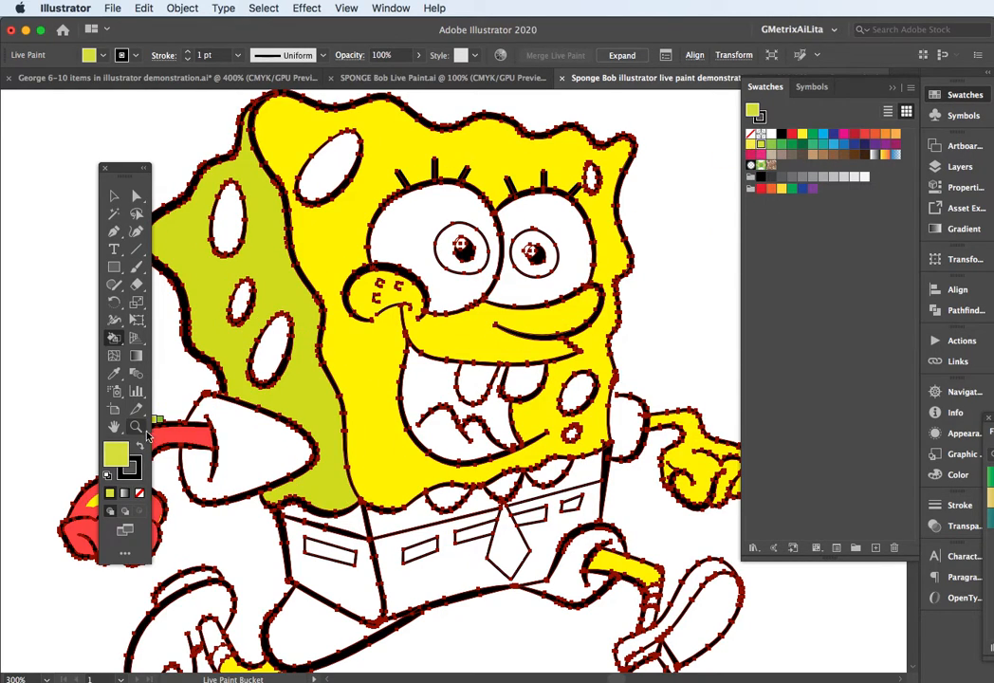
Step: Mix an olive fill color, 9e9e2b, and paint the large forehead, lower cheek, and upper corner holes on the front face
double_click(116, 454)
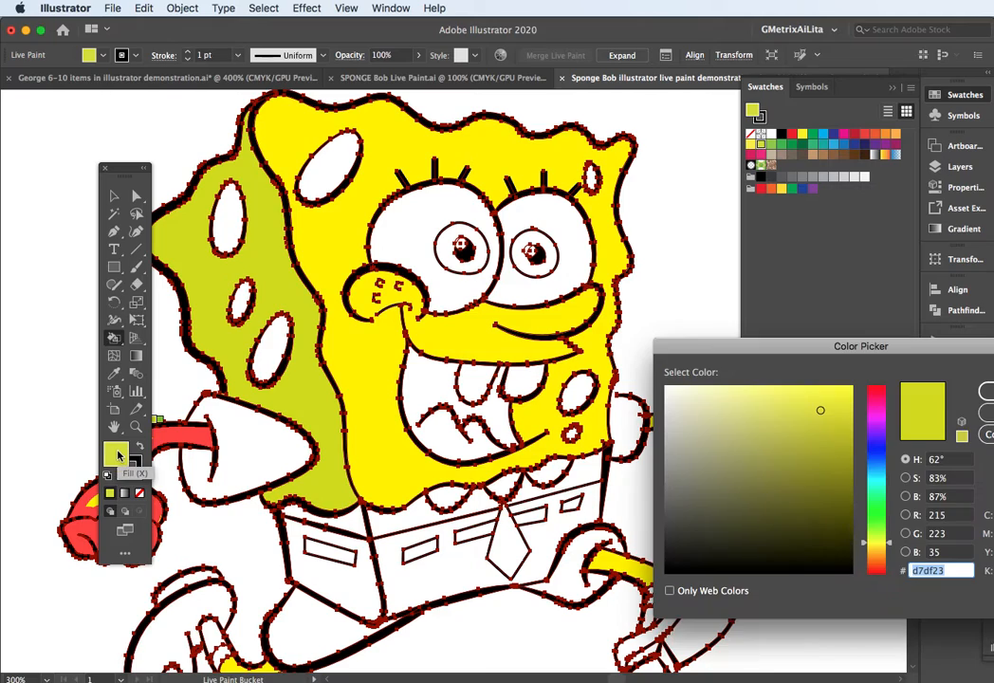
click(801, 457)
drag(986, 347, 927, 342)
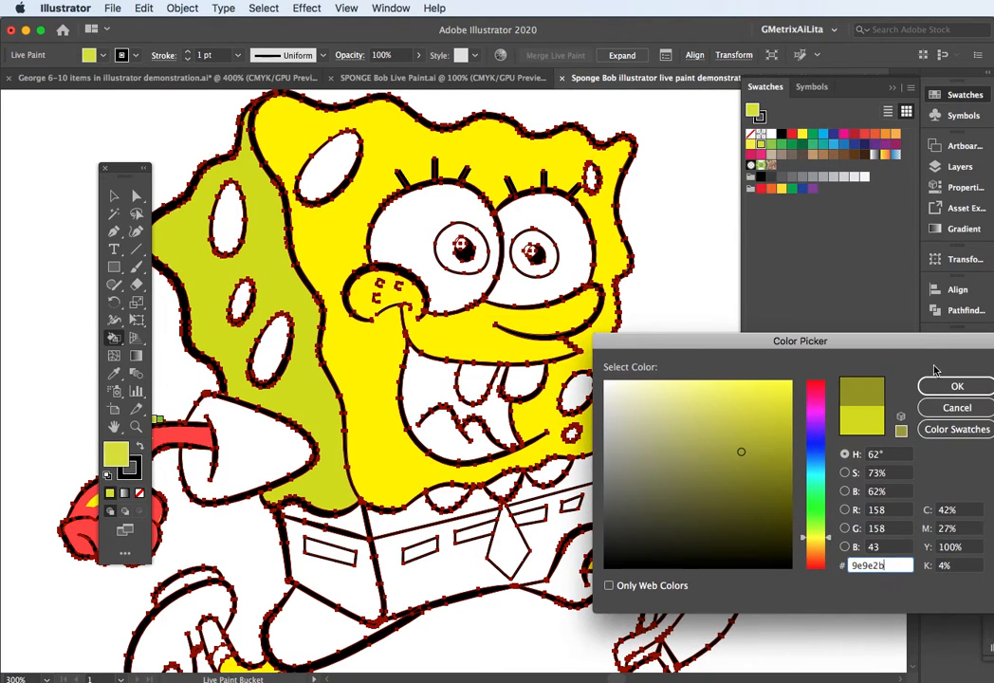
click(953, 384)
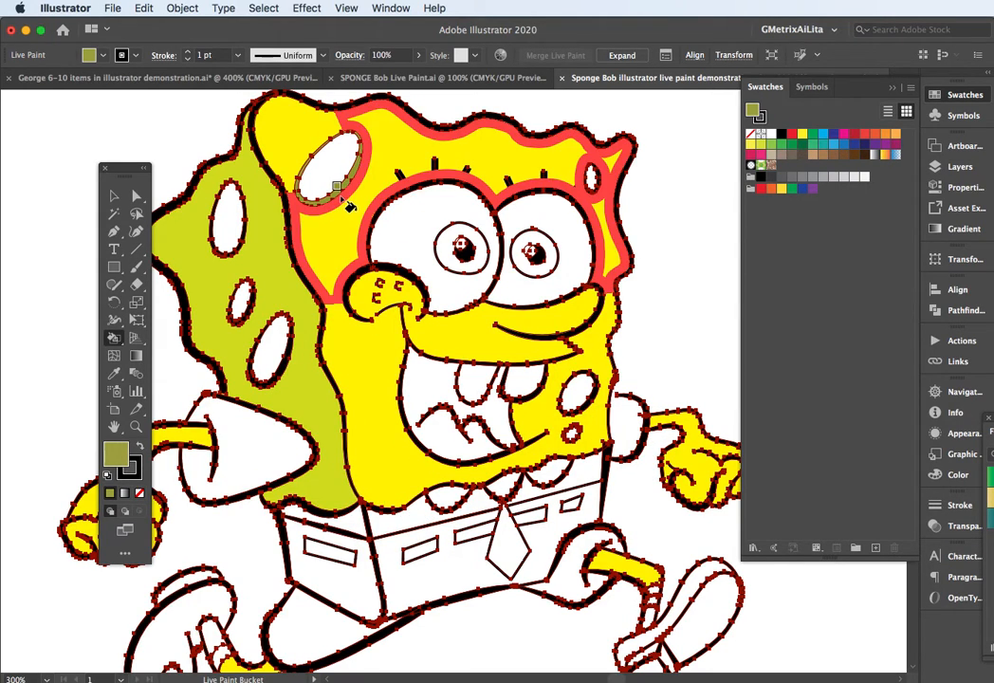
click(332, 166)
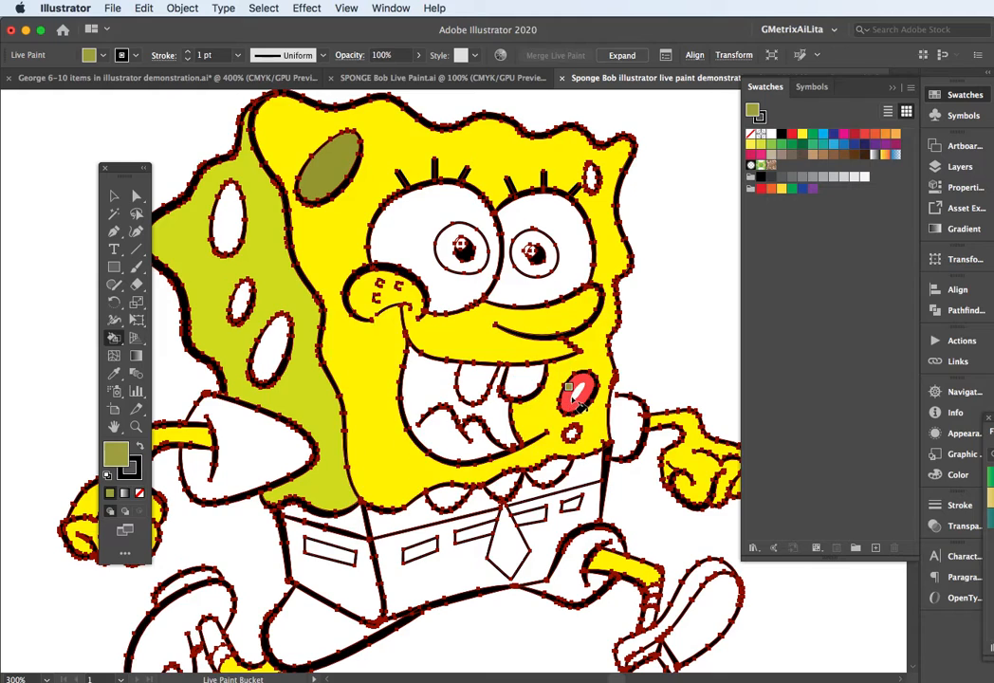
click(574, 394)
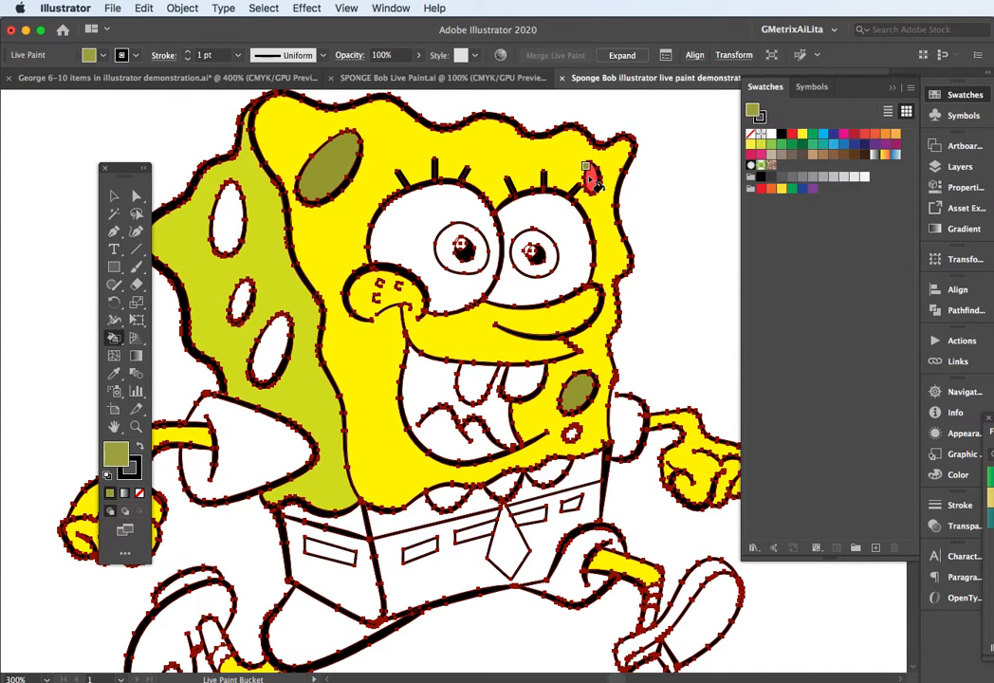
click(588, 176)
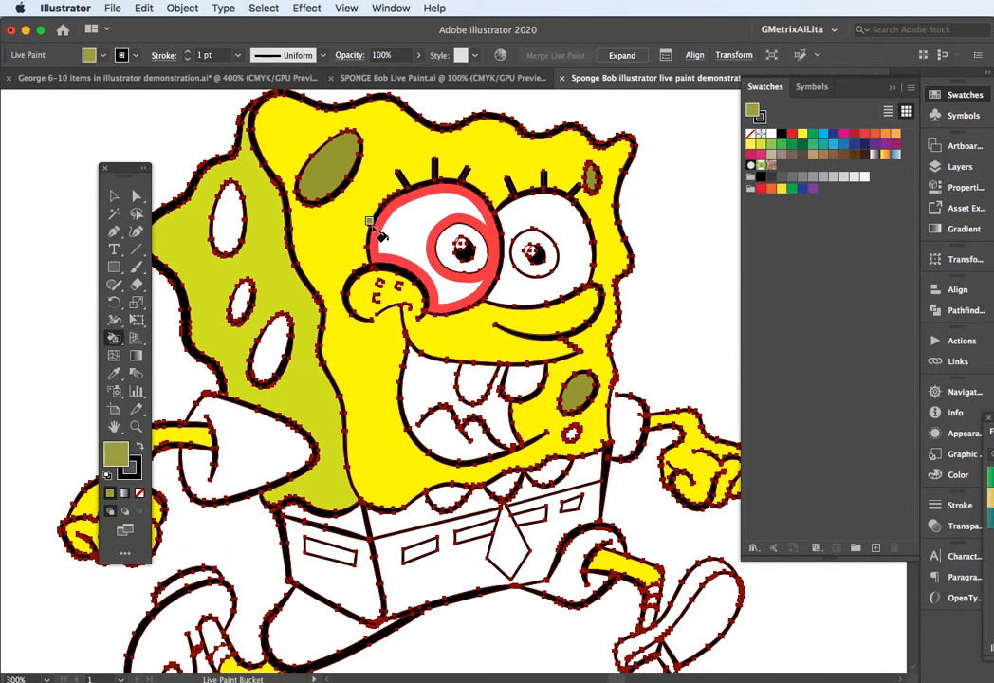
Step: Mix a darker olive, 6b6924, and paint the outlined rims around the olive holes on the front face
scroll(376, 219, up, 2)
drag(381, 251, 409, 383)
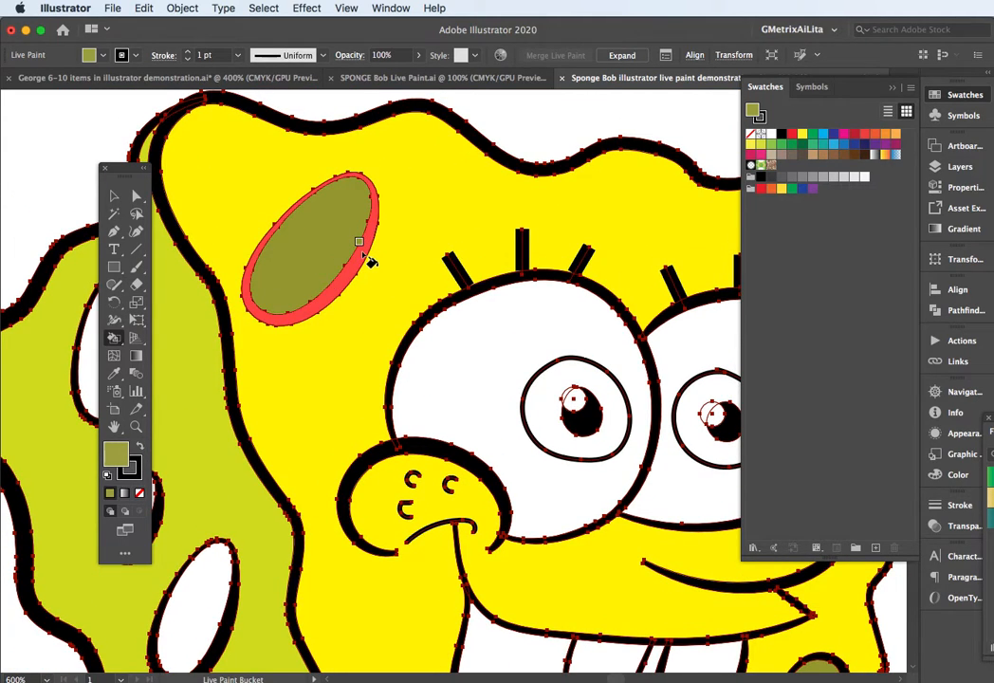
double_click(116, 455)
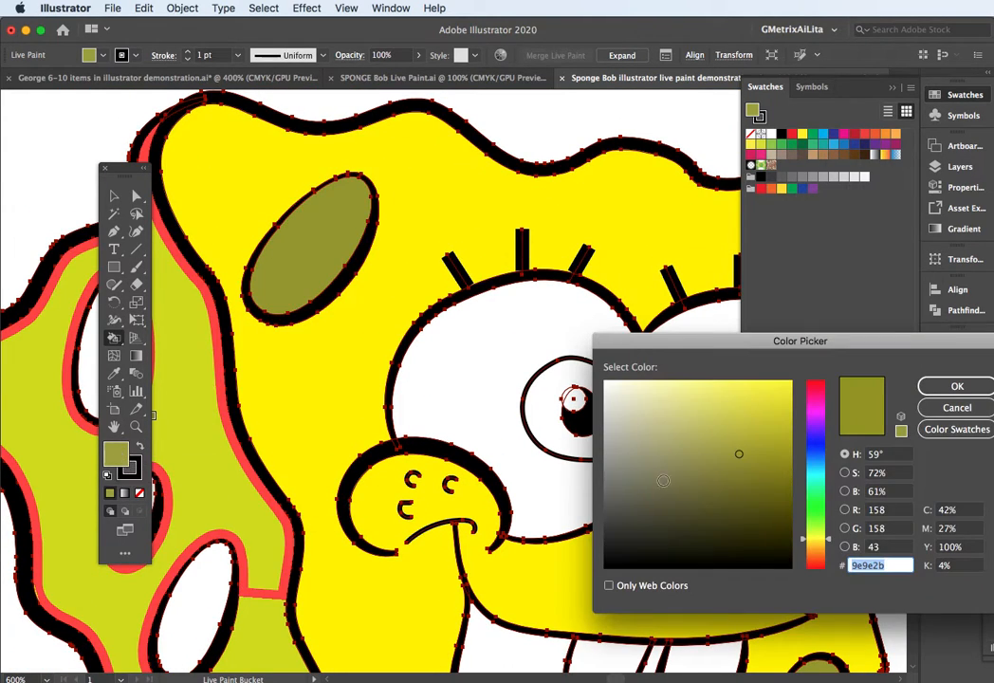
click(731, 489)
click(956, 386)
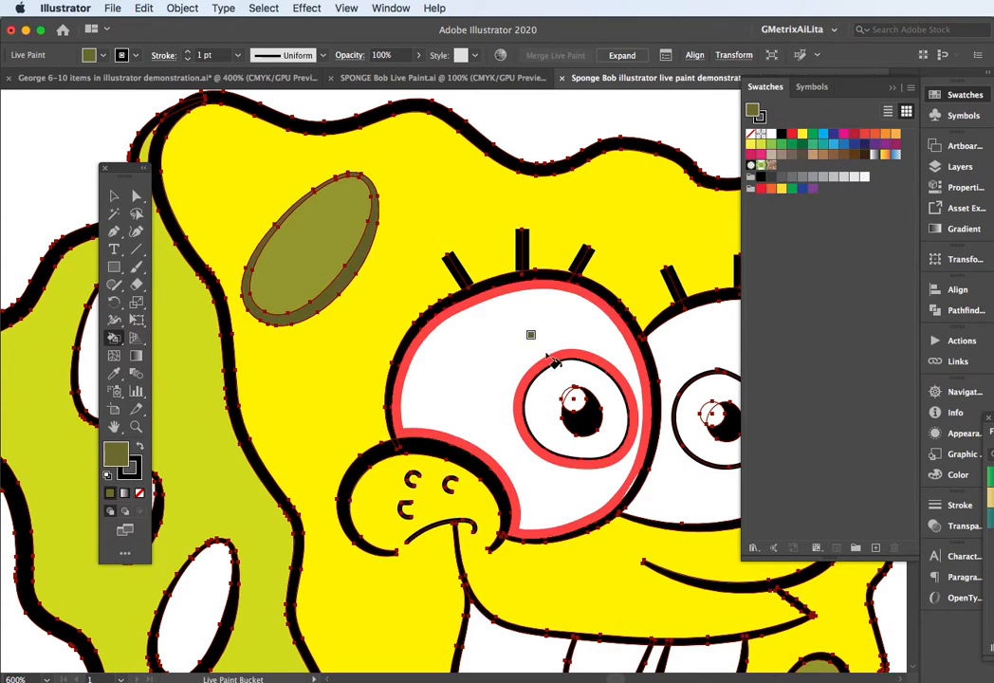
drag(625, 349, 365, 273)
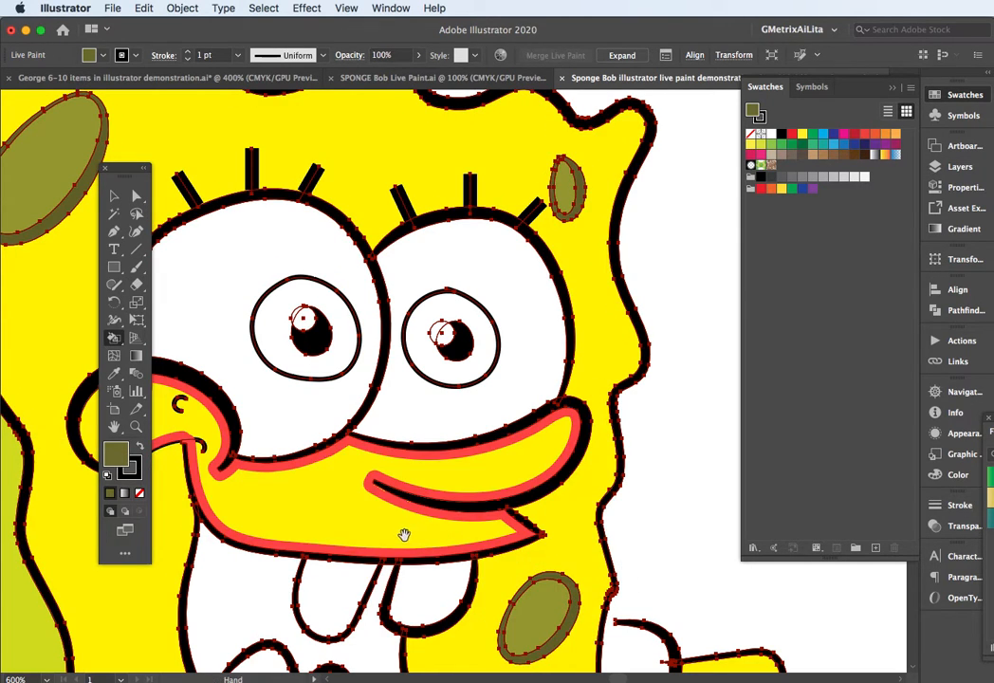
drag(404, 535, 548, 393)
Step: Paint the two lower holes on the sponge's shaded side and their rims with dark olive 6b6924
drag(310, 422, 553, 441)
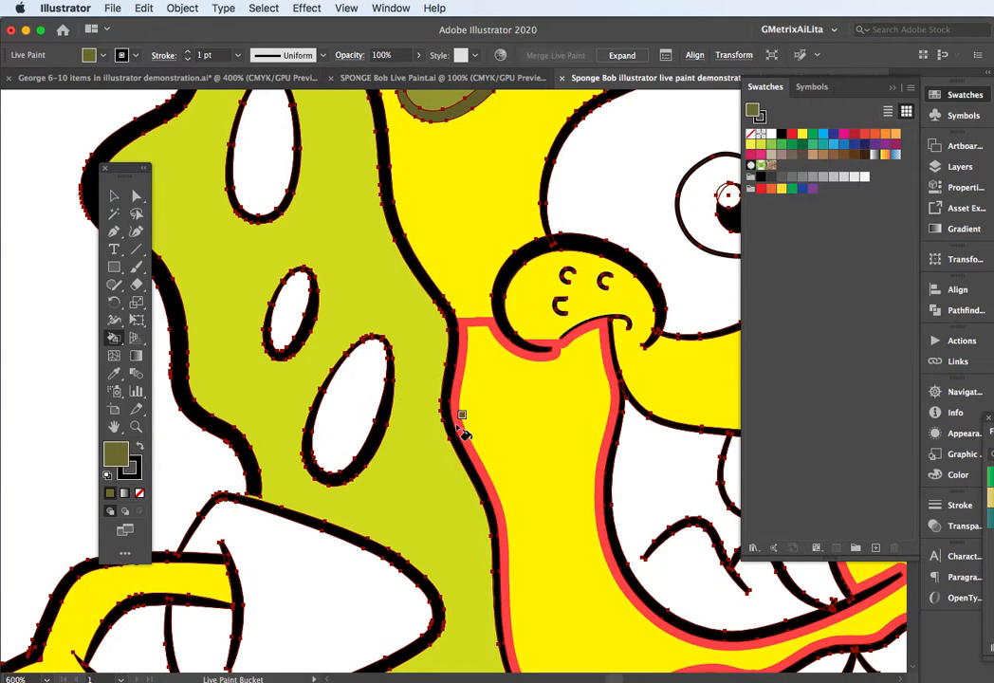
click(365, 418)
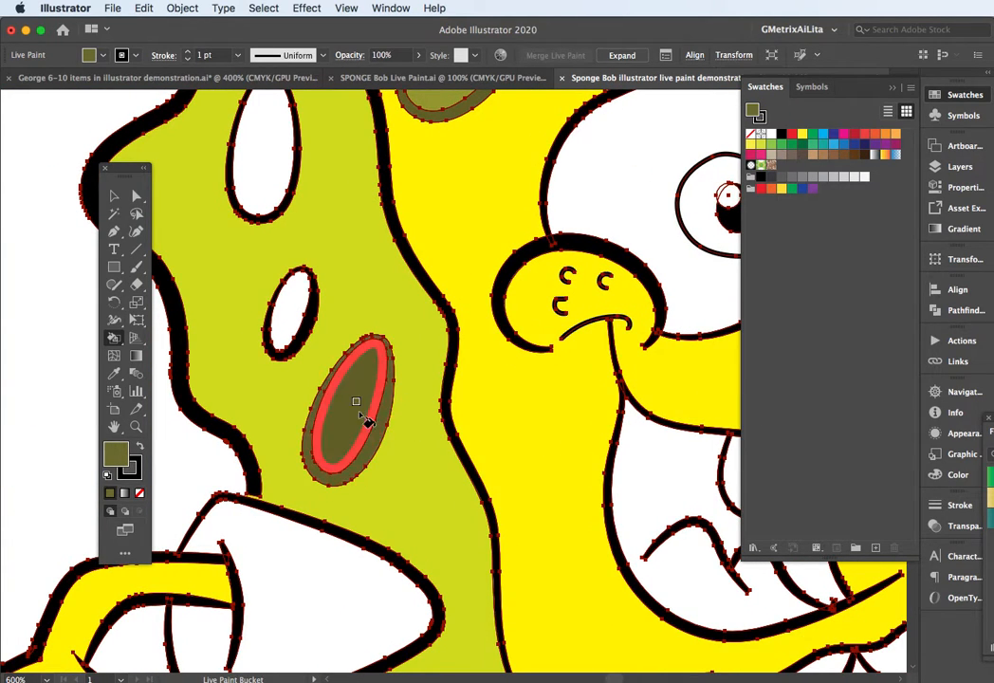
click(305, 322)
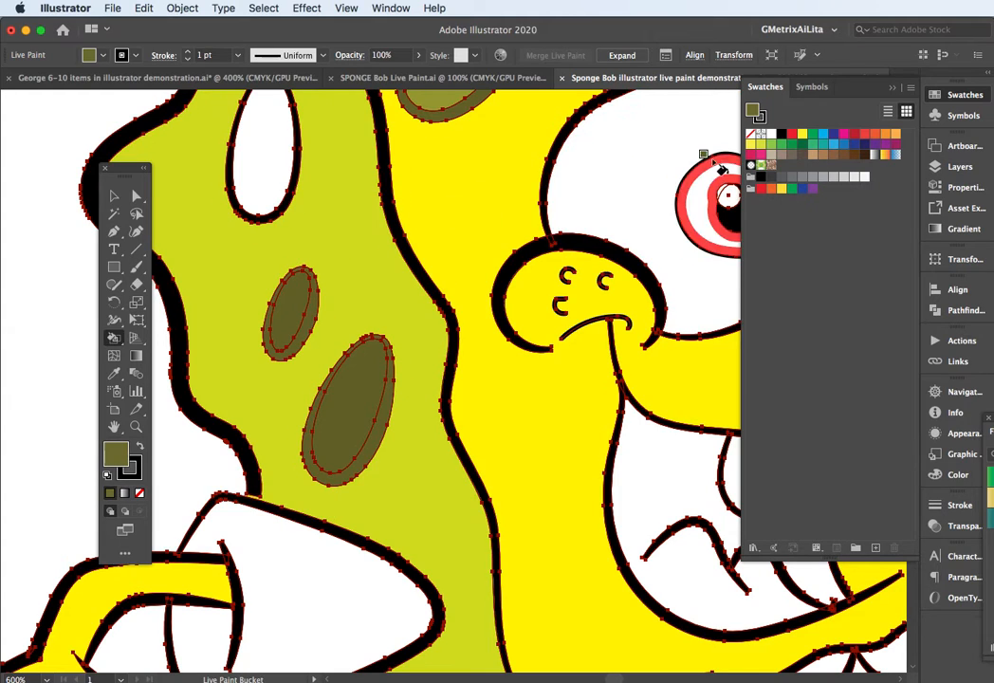
Step: Set the fill color to the lighter olive 9b9743 and paint the uppermost hole on the sponge's shaded side
double_click(115, 454)
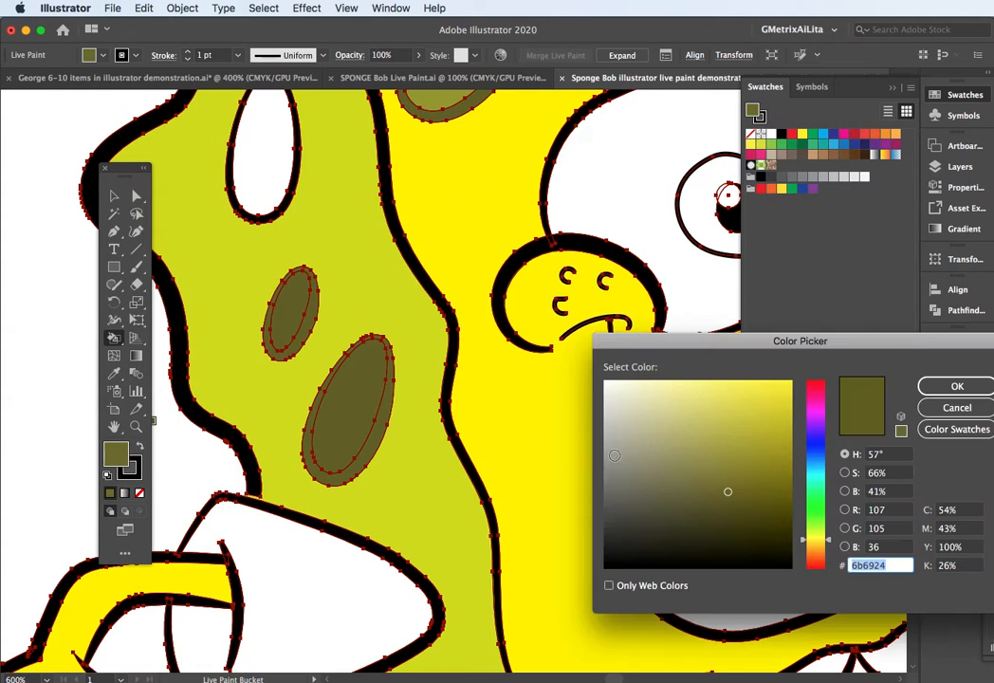
click(711, 452)
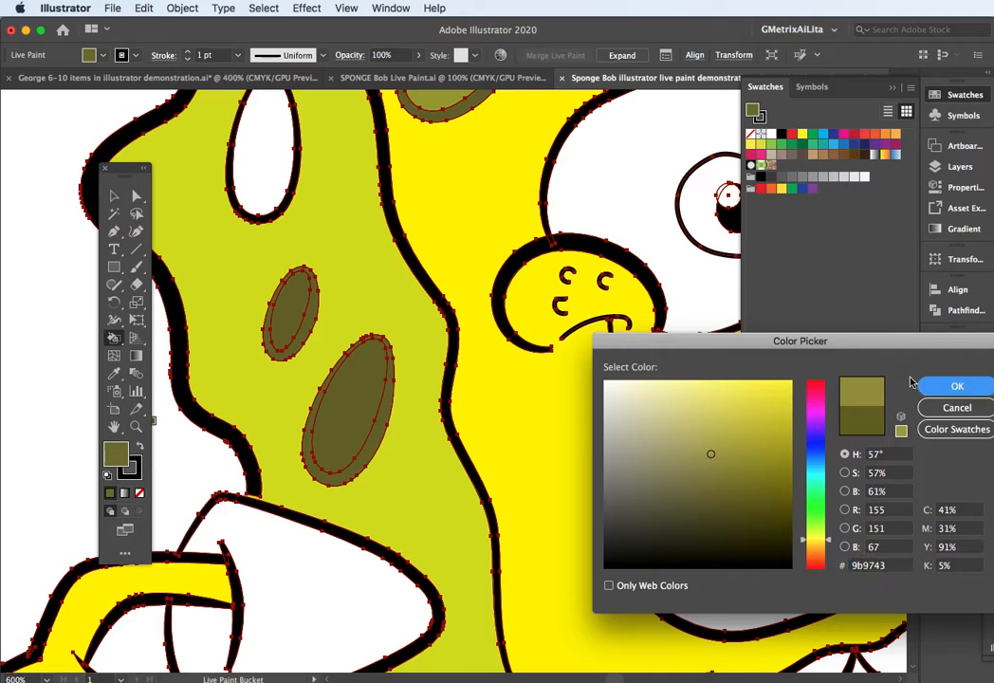
key(Return)
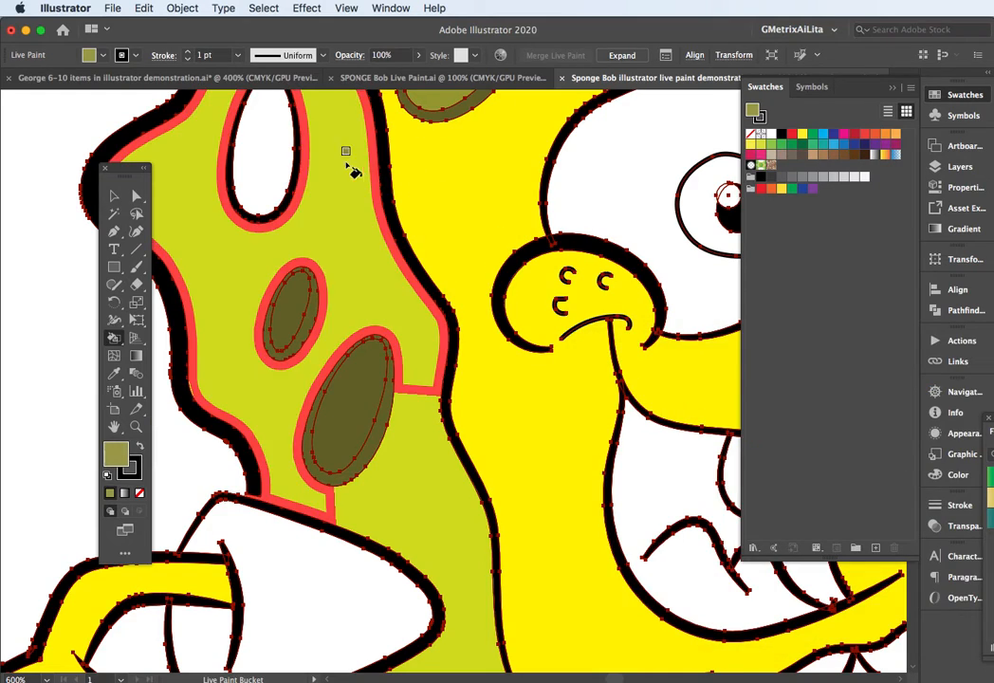
click(289, 179)
scroll(464, 330, down, 3)
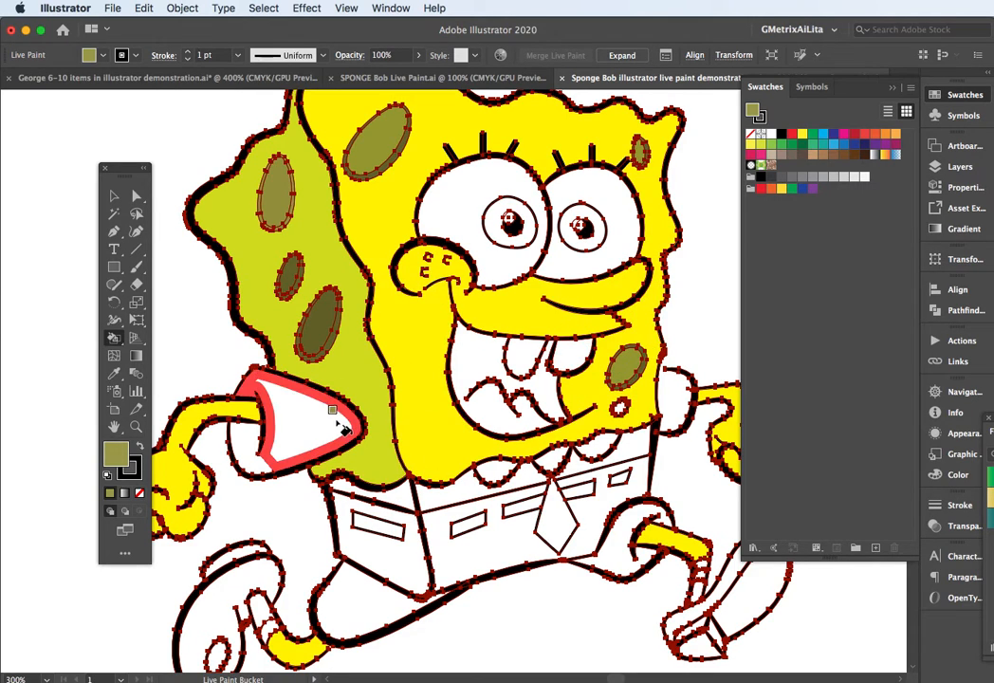
Step: Fill the side panel of the pants with the medium brown swatch
click(821, 177)
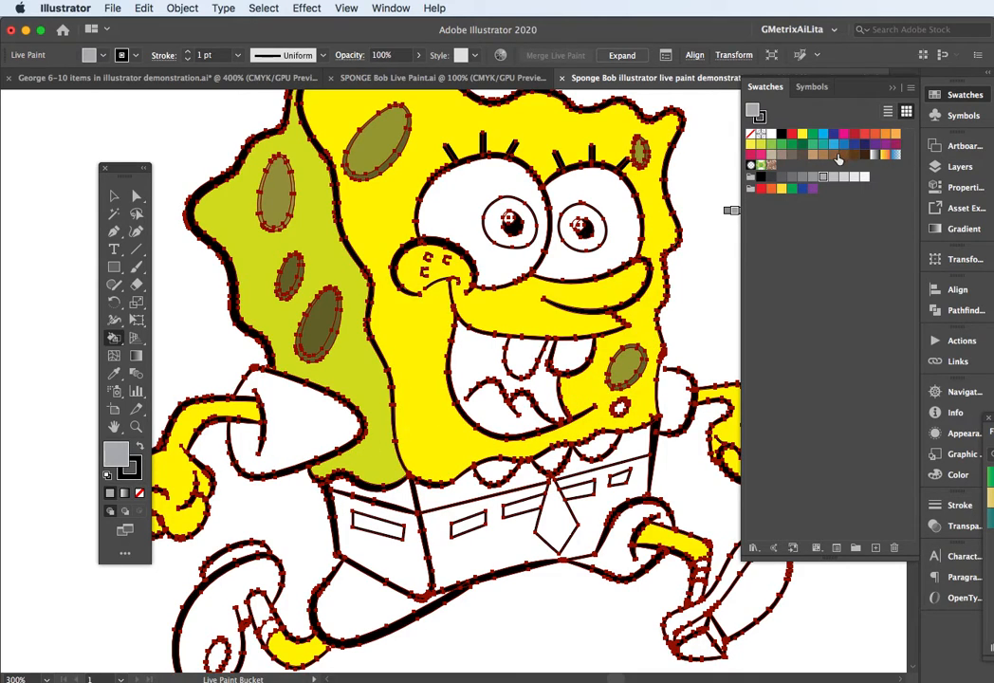
click(834, 154)
click(417, 574)
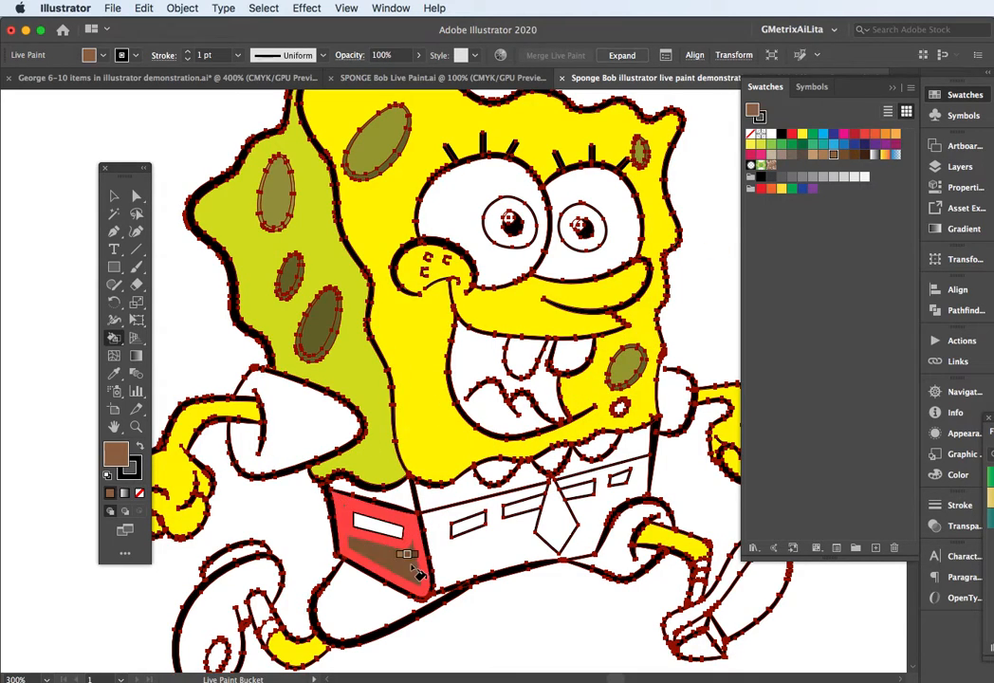
Step: Fill the shaded pant leg with the medium brown swatch and the pants' front panel and forward leg with the lighter brown swatch
click(353, 606)
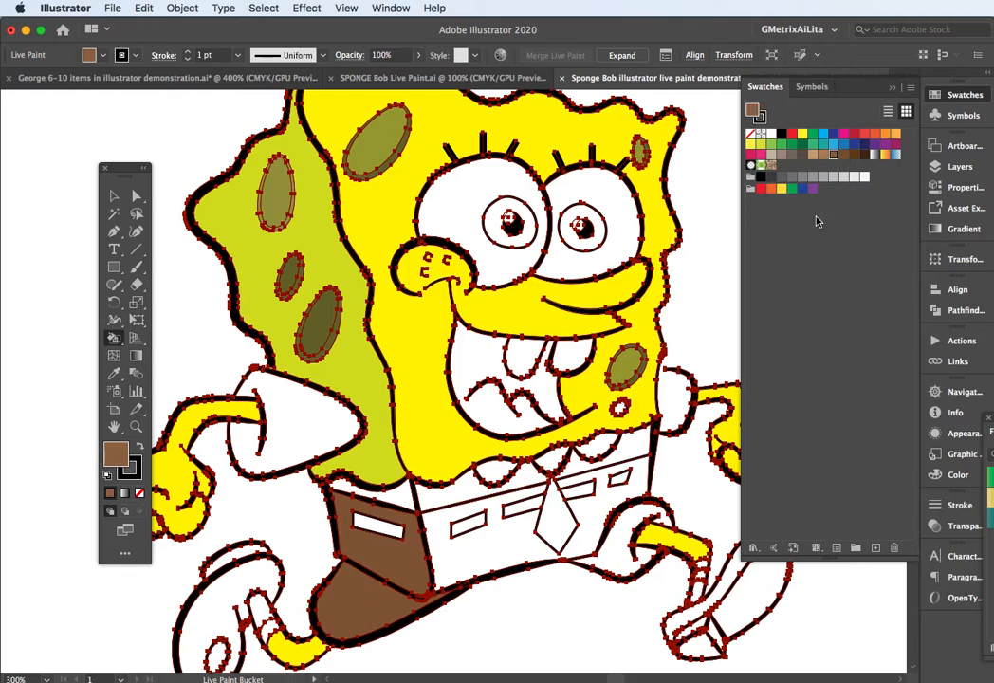
click(822, 153)
click(531, 512)
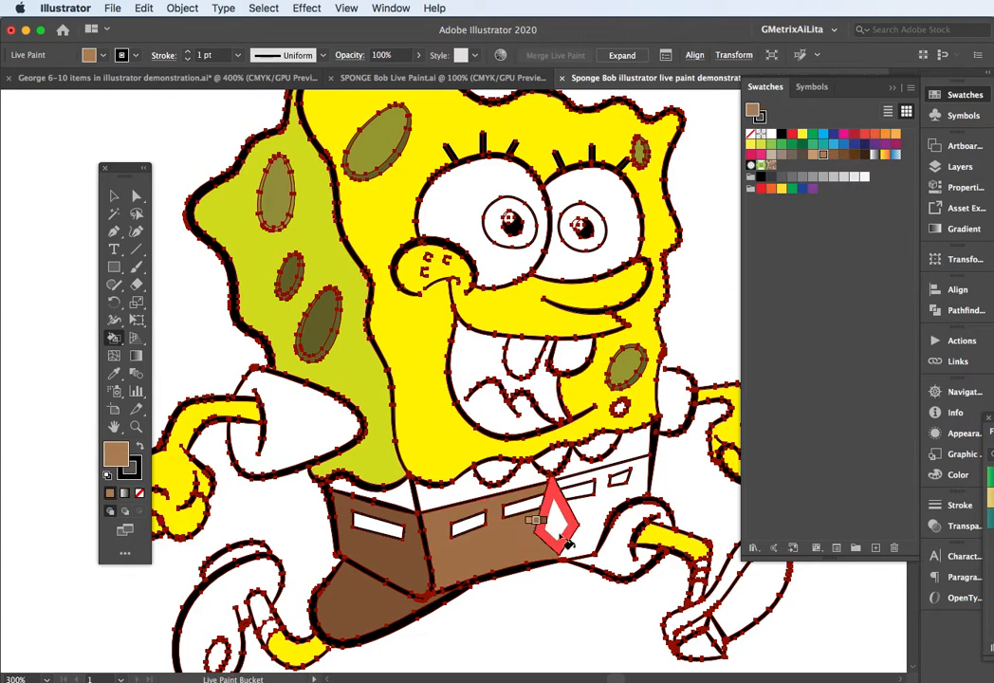
click(615, 529)
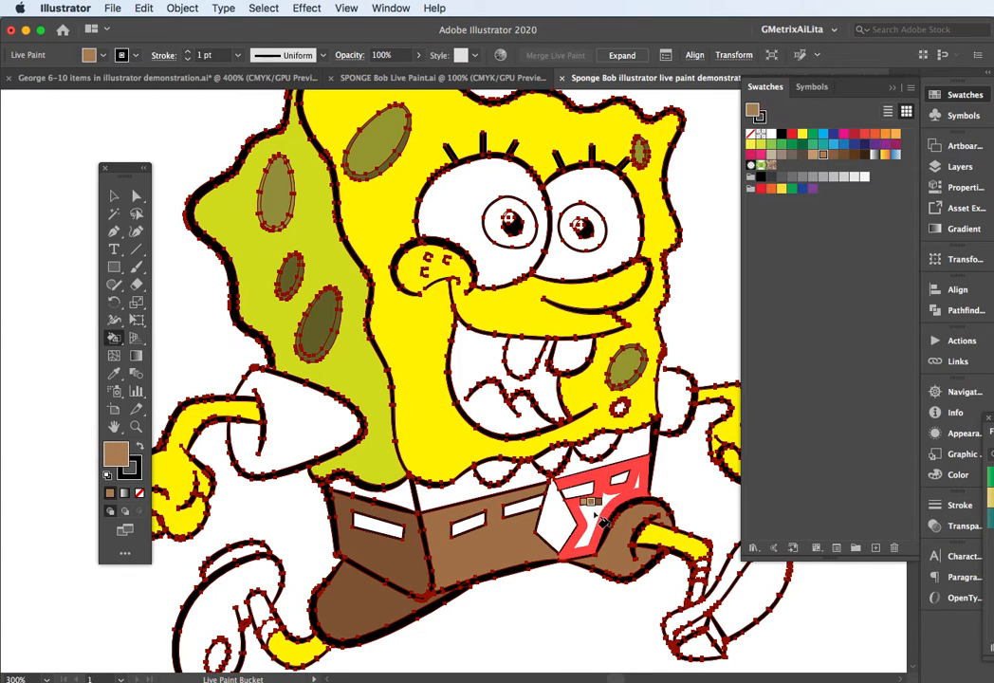
click(597, 517)
Step: Fill the tie and its knot with the red swatch
key(space)
drag(642, 430, 598, 439)
click(792, 133)
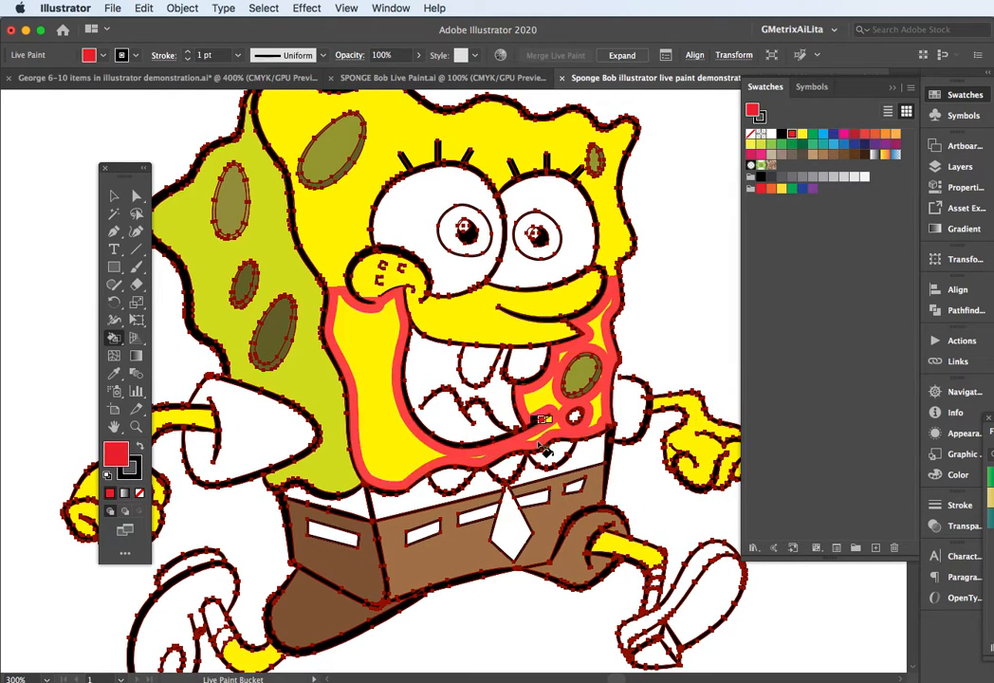
click(517, 497)
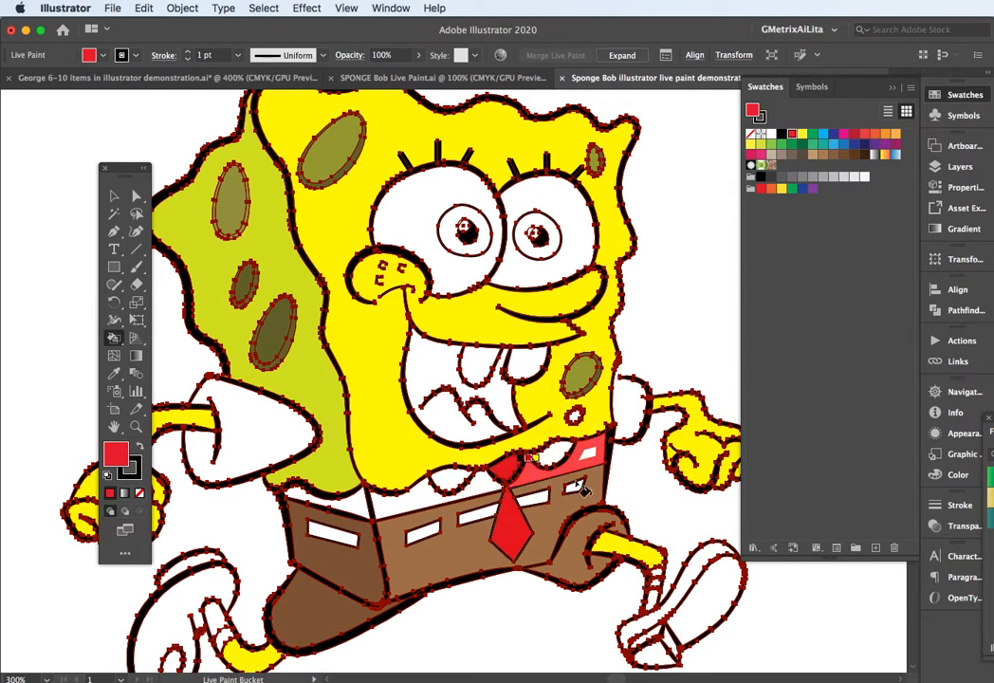
Step: Fill both shirt sleeves with a light gray swatch
click(844, 177)
click(628, 398)
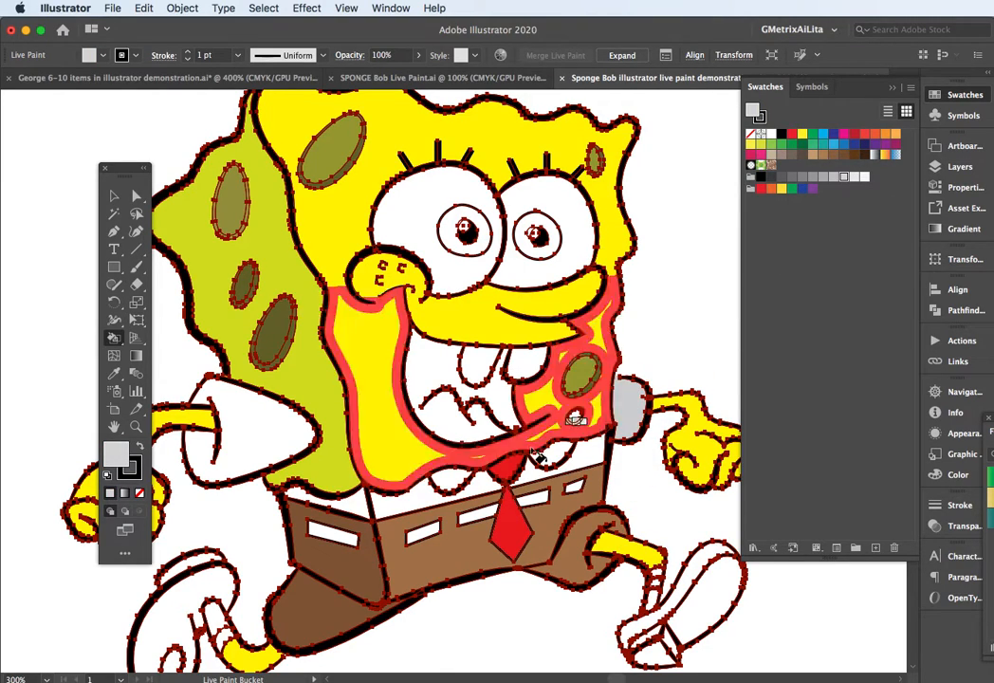
click(254, 425)
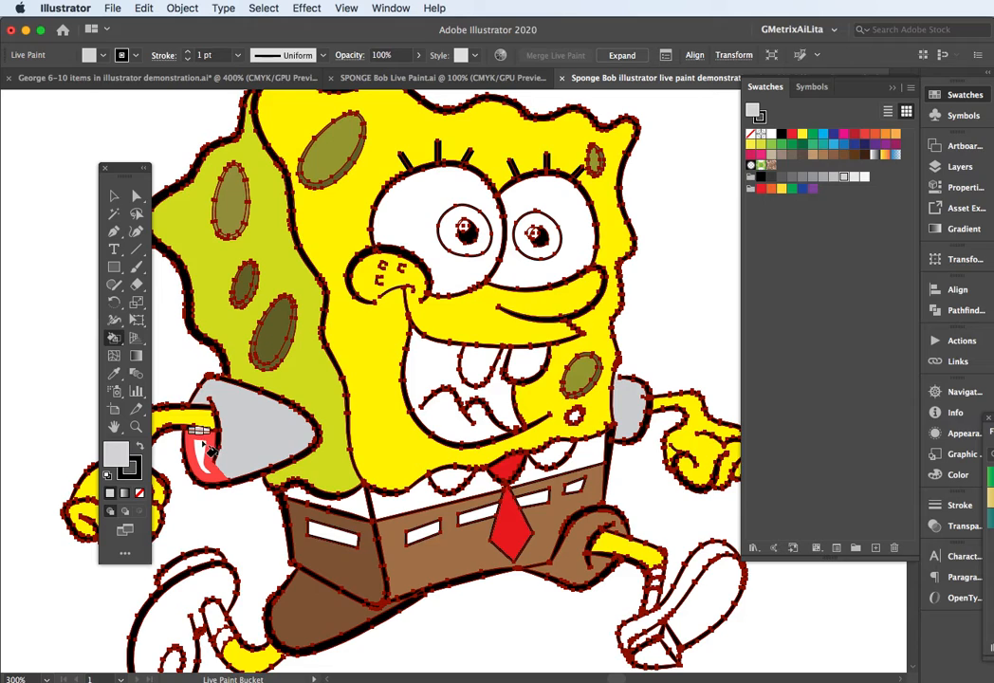
Step: Fill the belt dashes on the front and side of the pants with the darkest brown swatch
drag(329, 531, 370, 423)
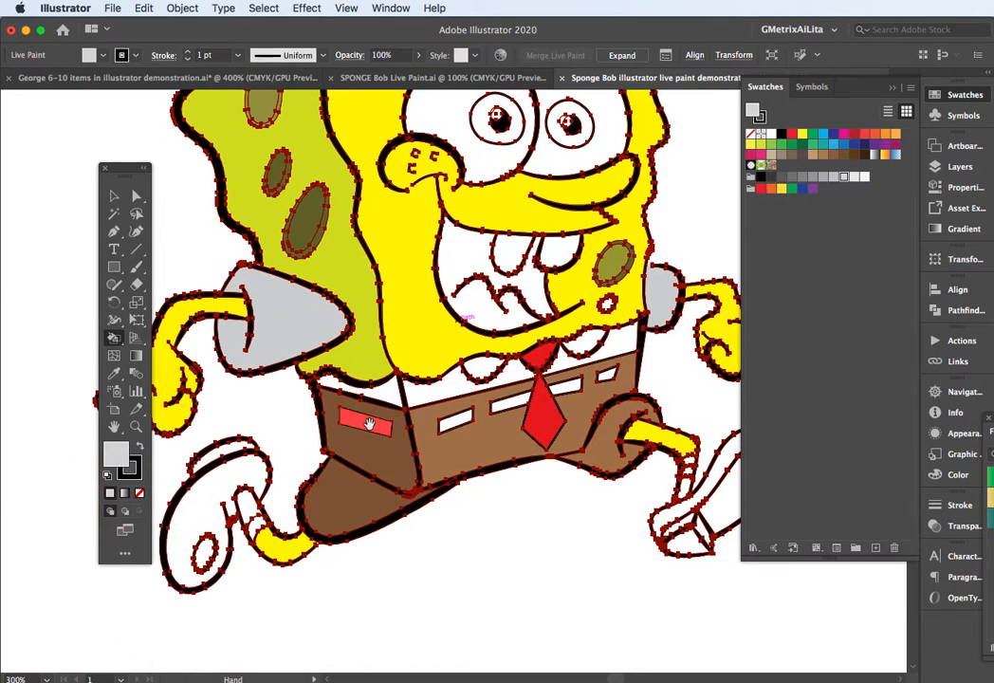
click(453, 424)
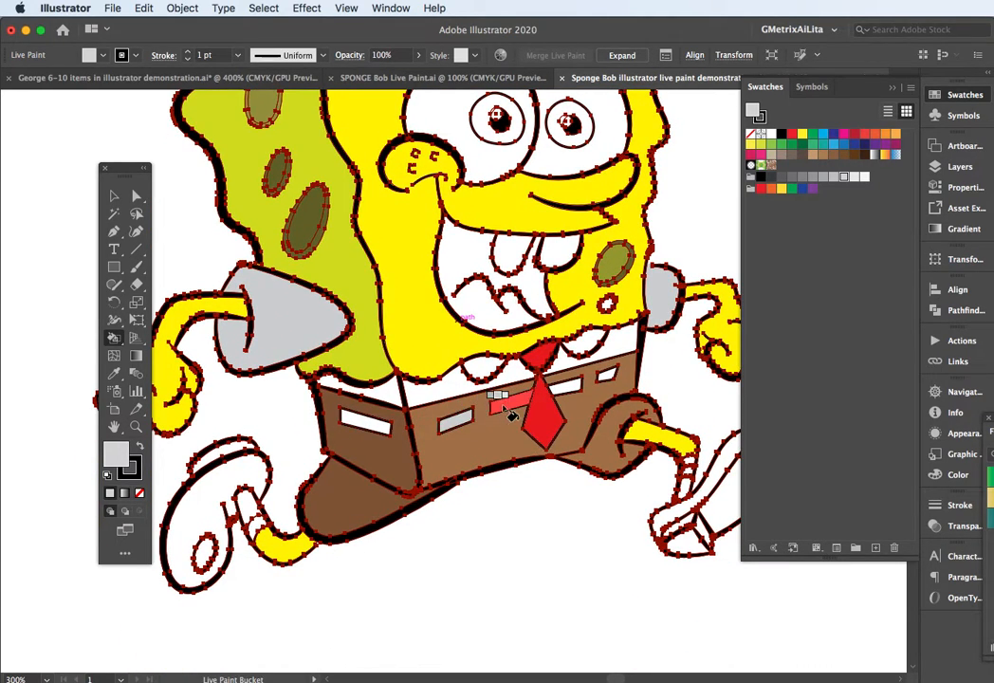
click(510, 414)
click(863, 154)
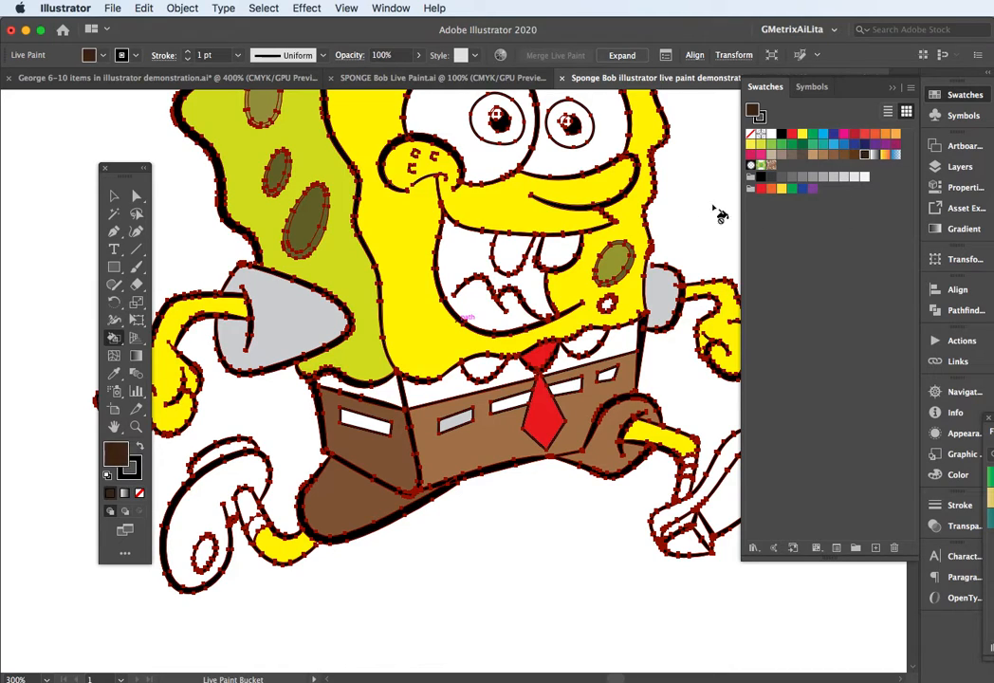
click(515, 408)
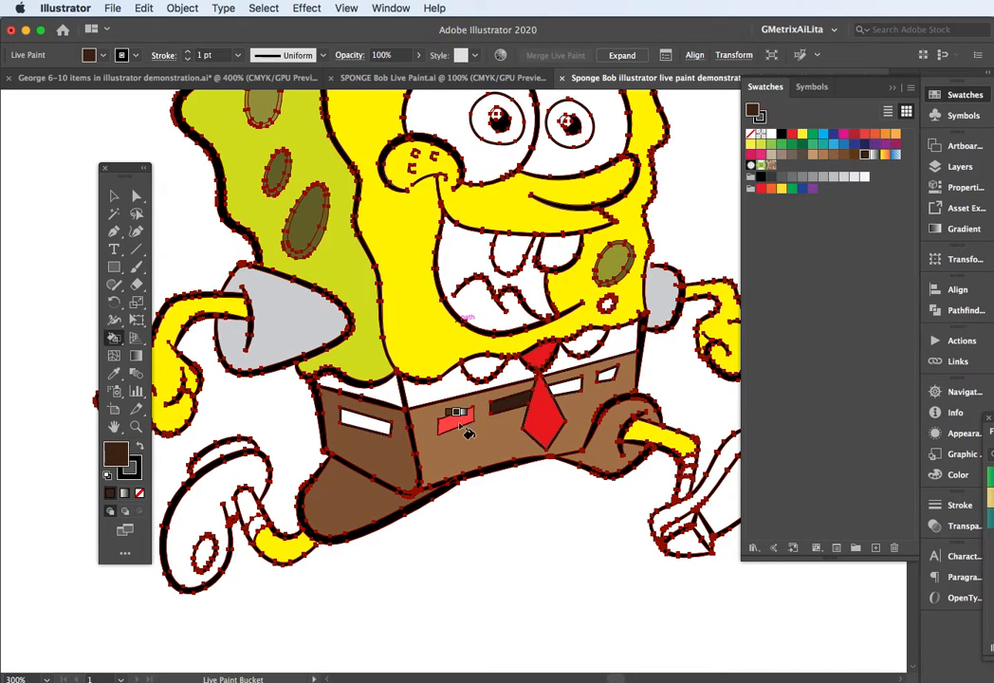
click(462, 424)
click(375, 423)
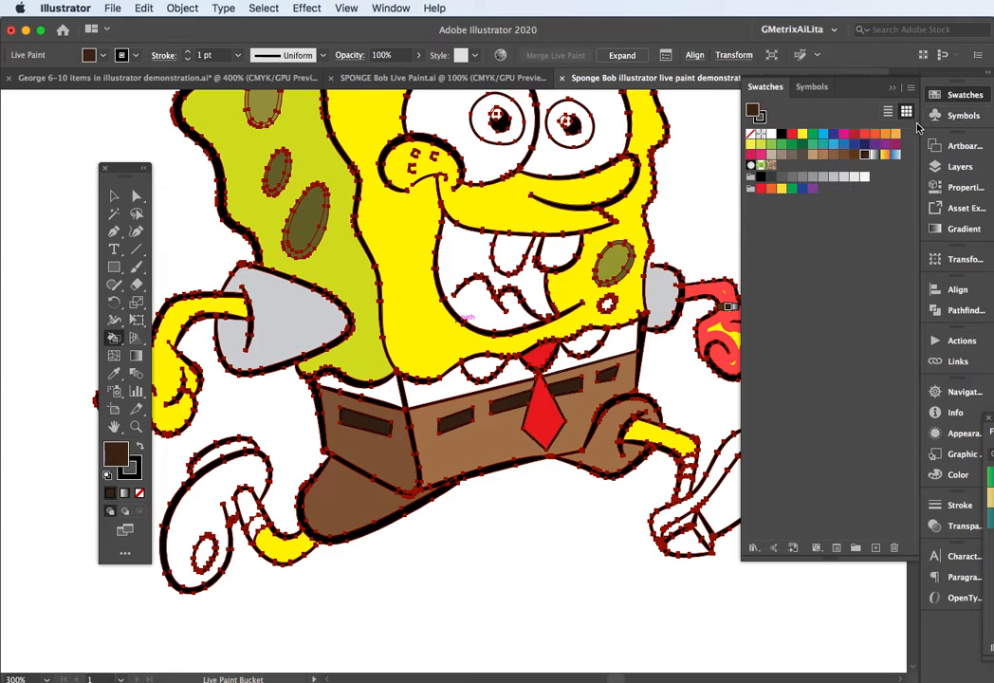
Step: Mix a medium blue, 3c56aa, and paint the rear shoe and its sole with it
double_click(112, 462)
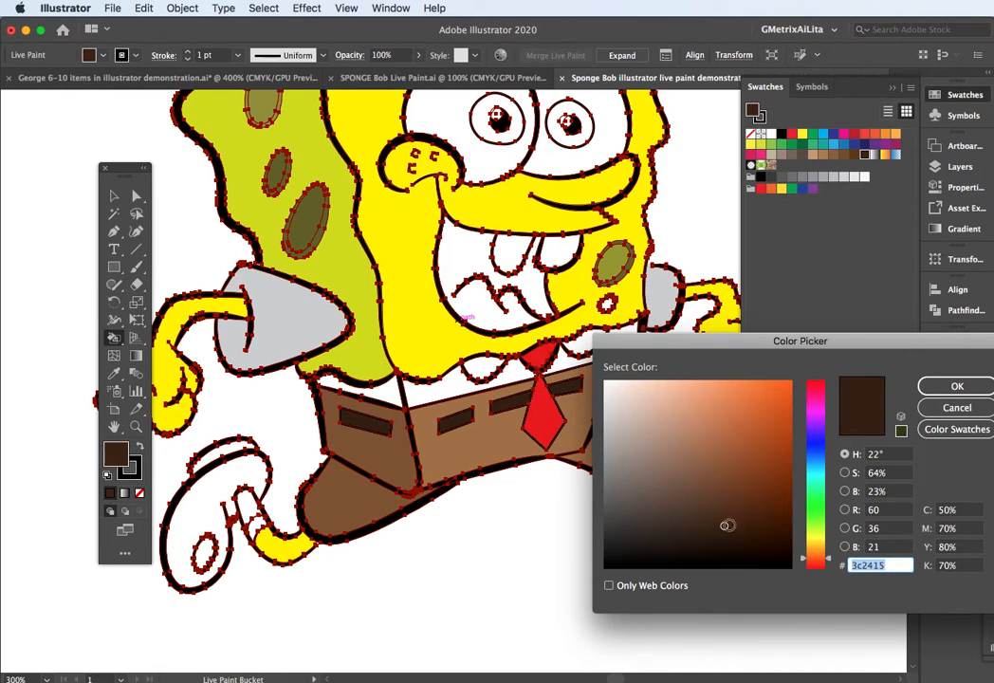
click(805, 453)
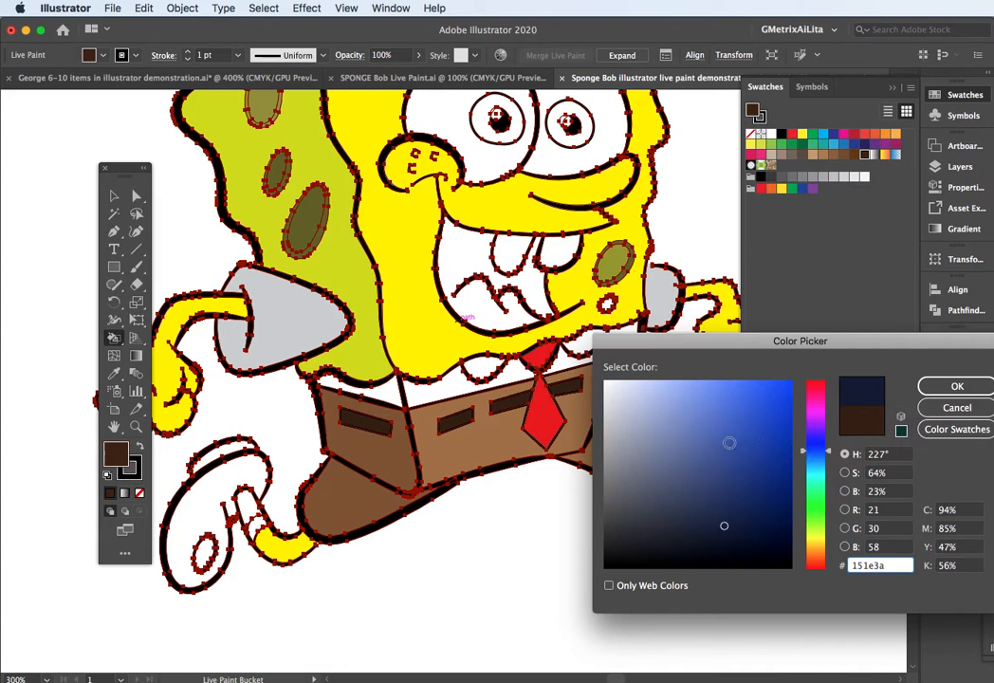
click(726, 441)
click(921, 387)
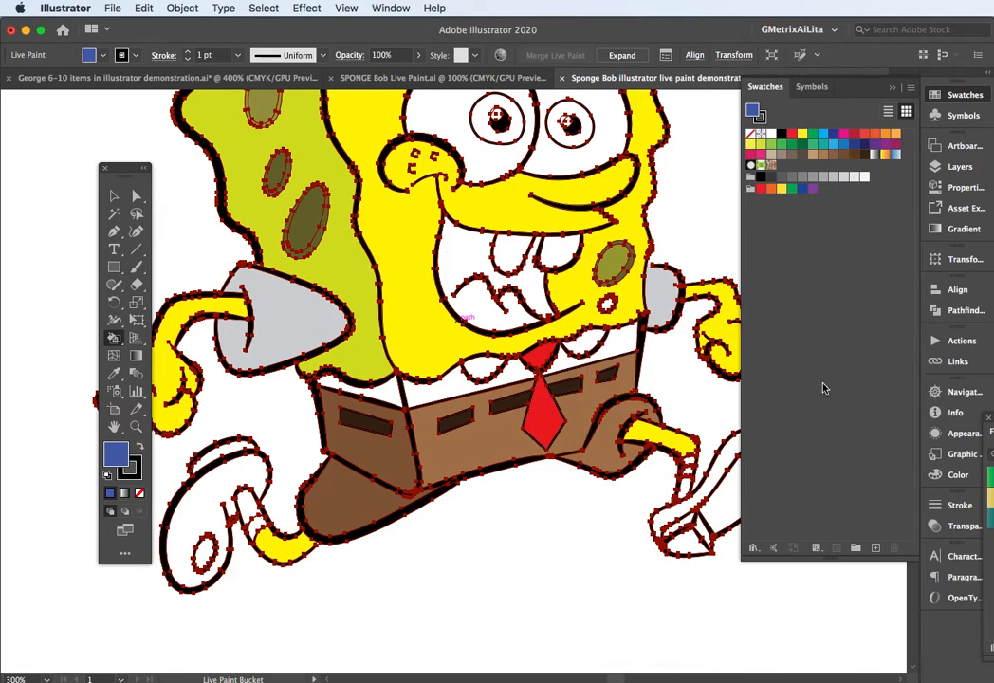
click(233, 453)
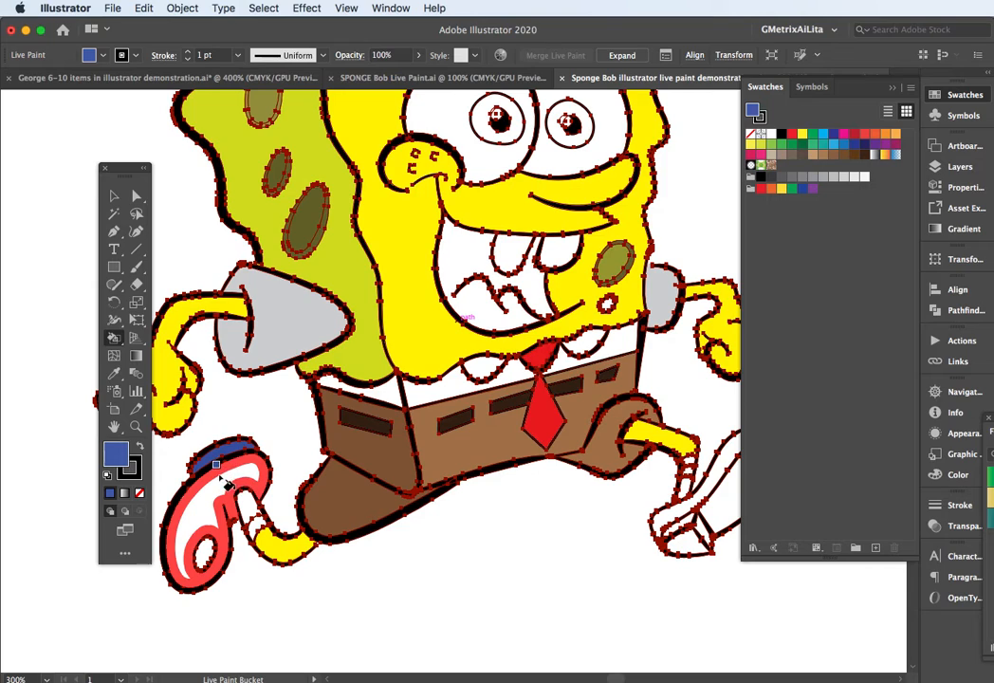
click(220, 477)
Step: Paint the sole and heel of the forward shoe with the same blue, 3c56aa
key(space)
drag(555, 491, 476, 464)
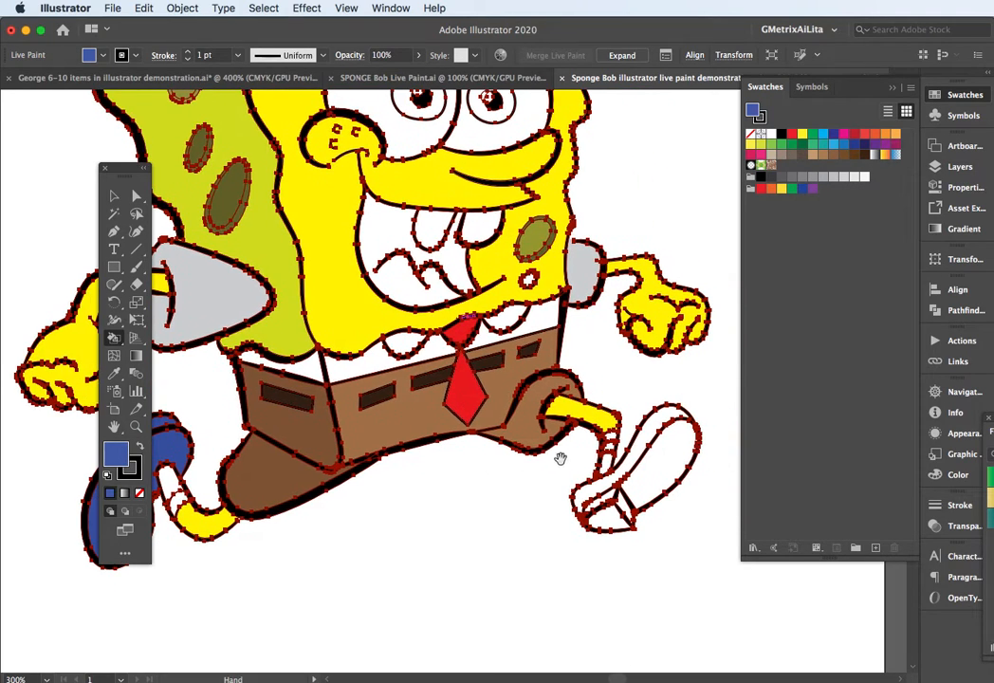
click(664, 451)
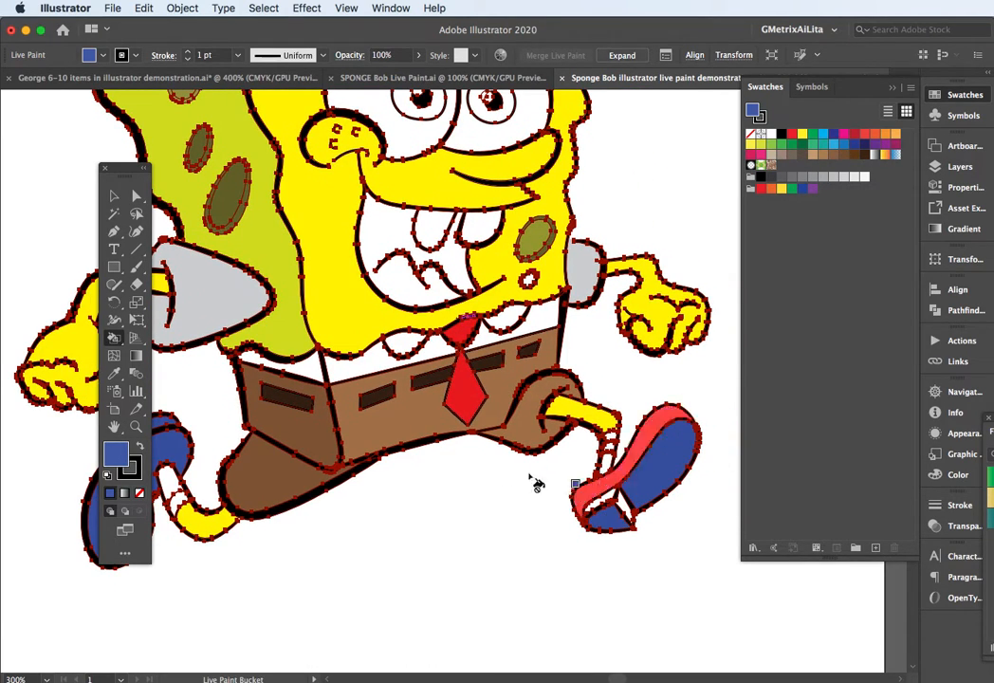
Step: Mix a lighter blue fill and paint the upper and the inner heel area of the forward shoe
double_click(121, 453)
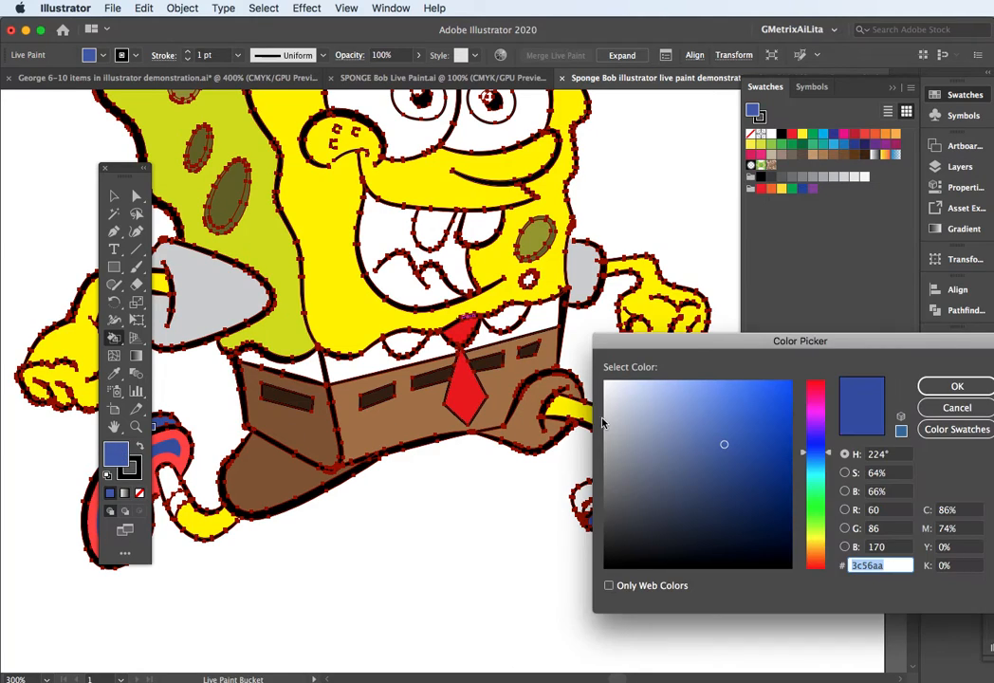
click(692, 408)
key(Return)
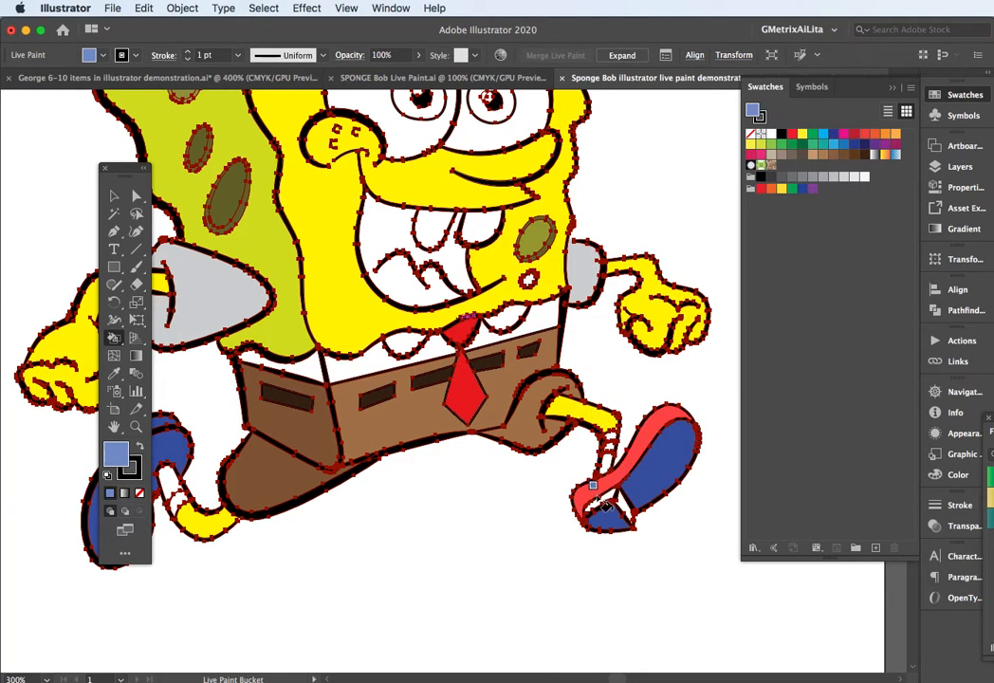
click(612, 510)
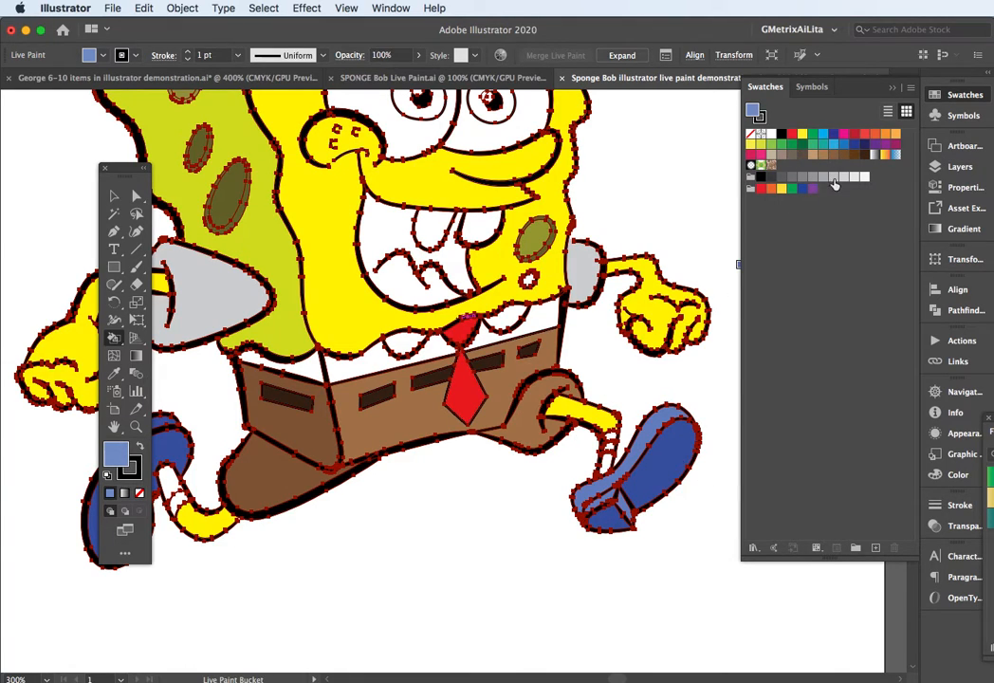
Step: Fill the three sock bands on the forward leg with a gray swatch one shade darker than the sleeves
click(833, 178)
click(608, 462)
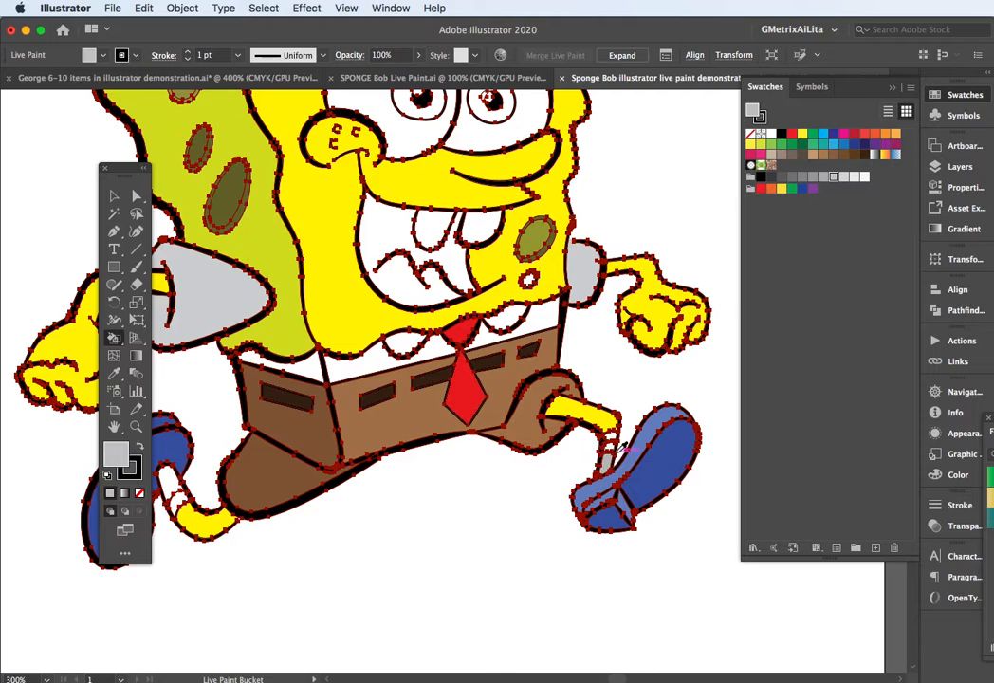
scroll(621, 448, up, 7)
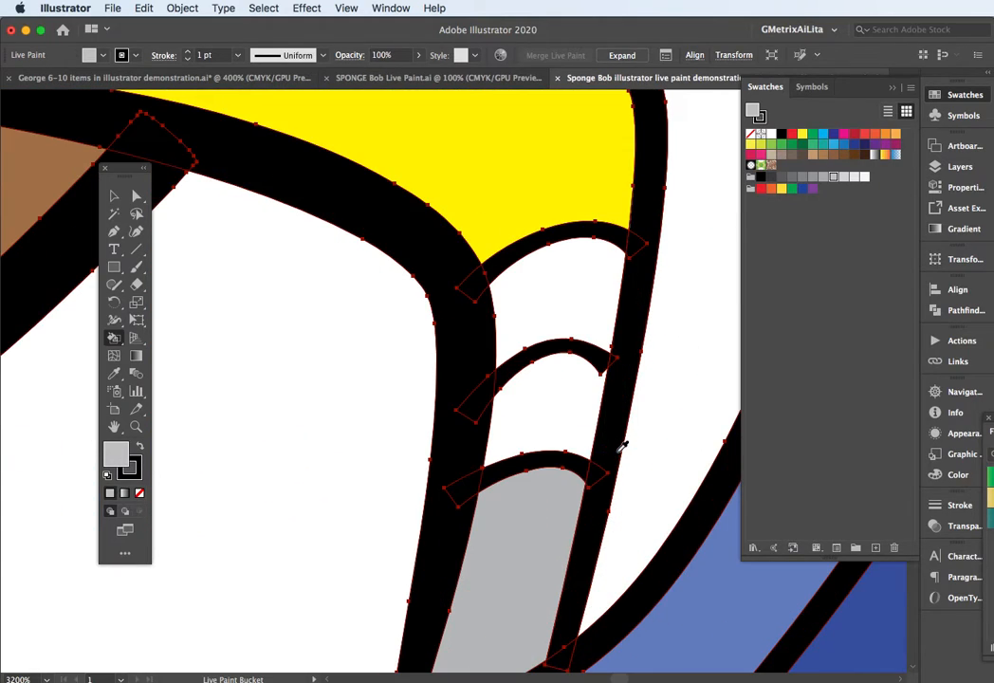
click(577, 409)
click(578, 269)
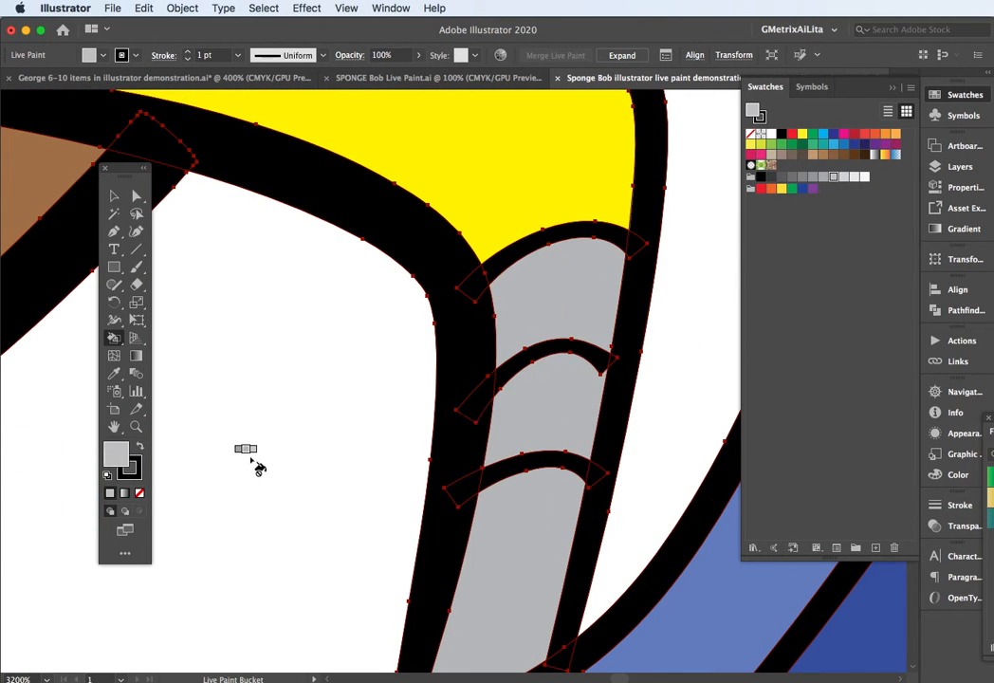
Step: Fill the rear leg's sock bands and the shirt strip above the pants' side panel with the same gray
scroll(251, 450, down, 6)
mouse_move(185, 438)
mouse_down()
mouse_move(311, 433)
mouse_move(555, 385)
mouse_up()
drag(338, 411, 531, 403)
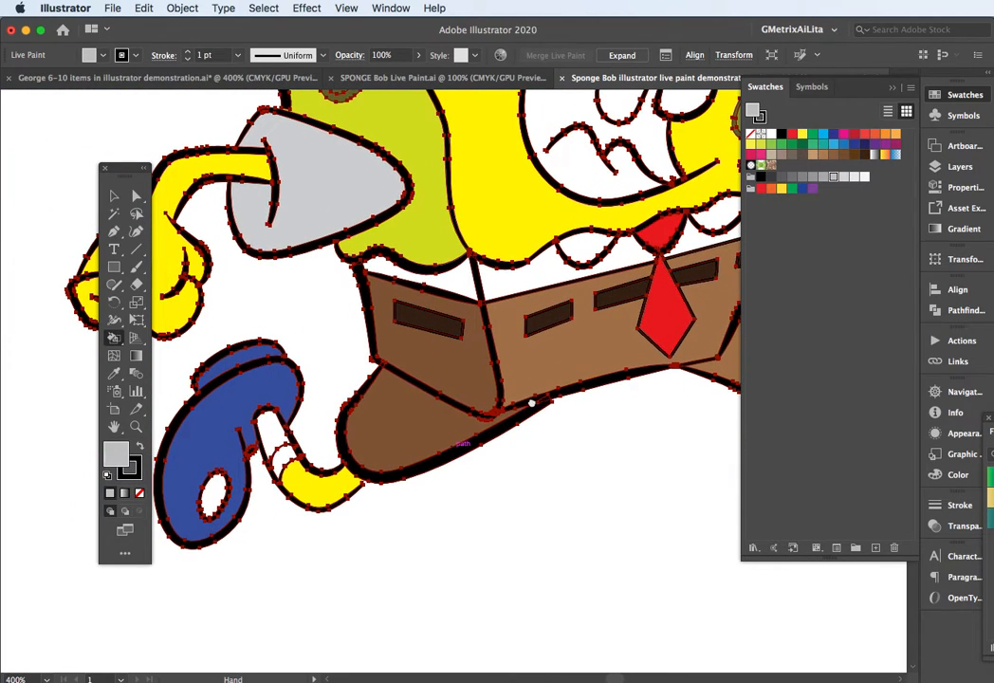
click(281, 457)
click(273, 436)
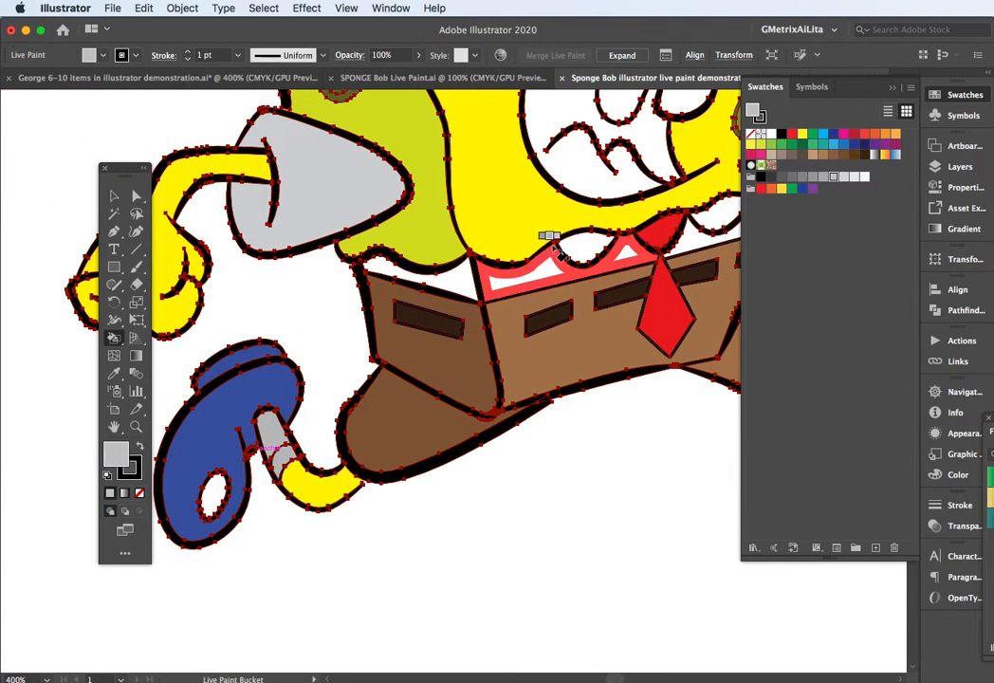
drag(553, 248, 530, 390)
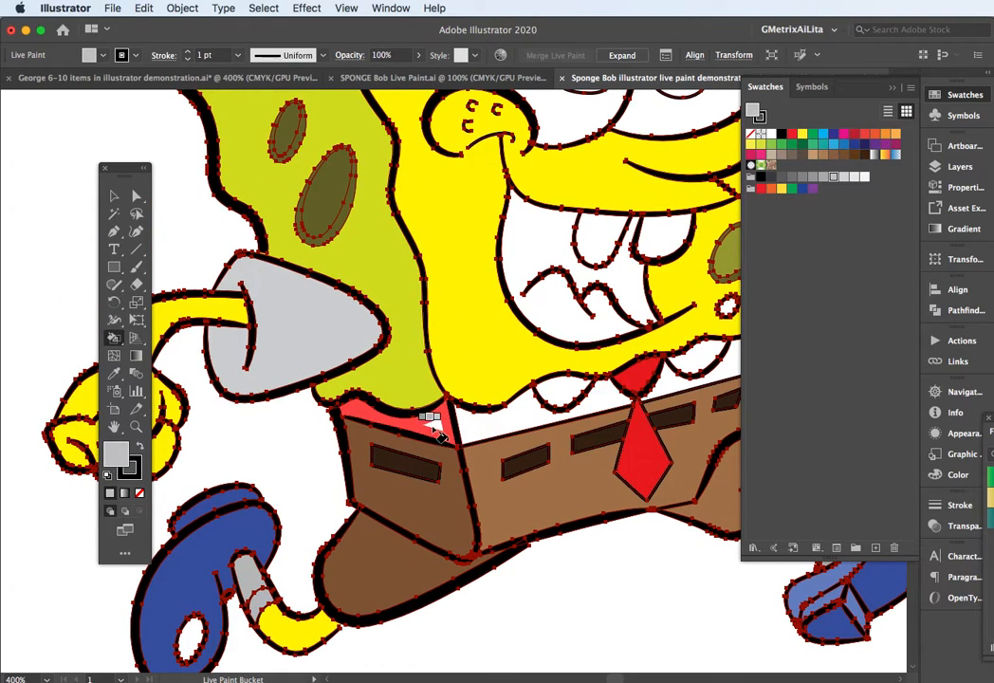
click(435, 429)
Step: Fill the teeth, the collar points and the front shirt strip with the near-white gray swatch
click(863, 178)
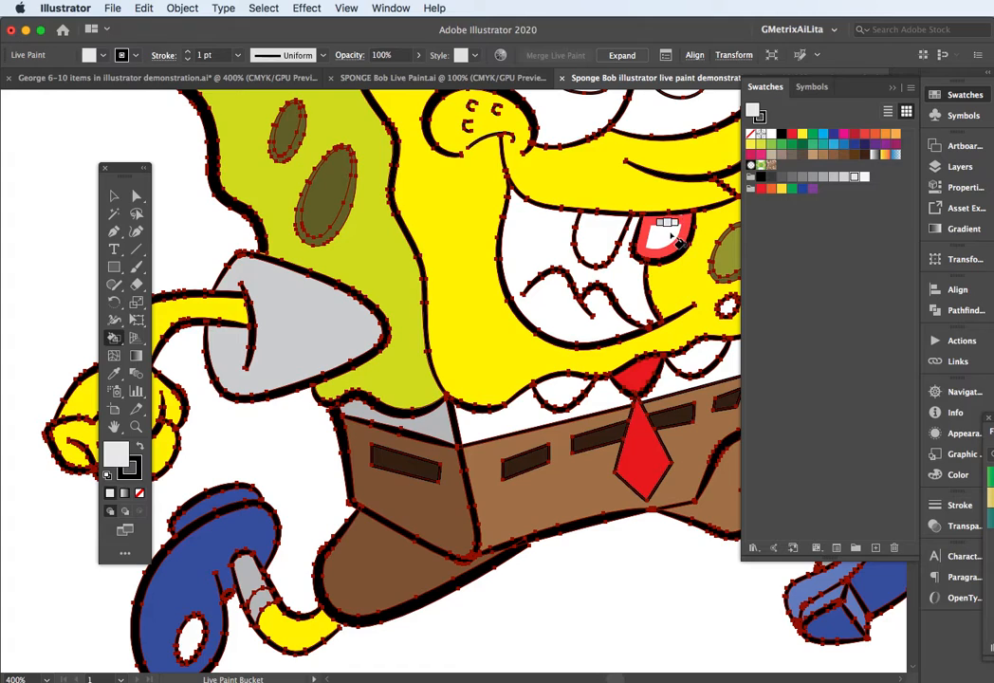
click(605, 242)
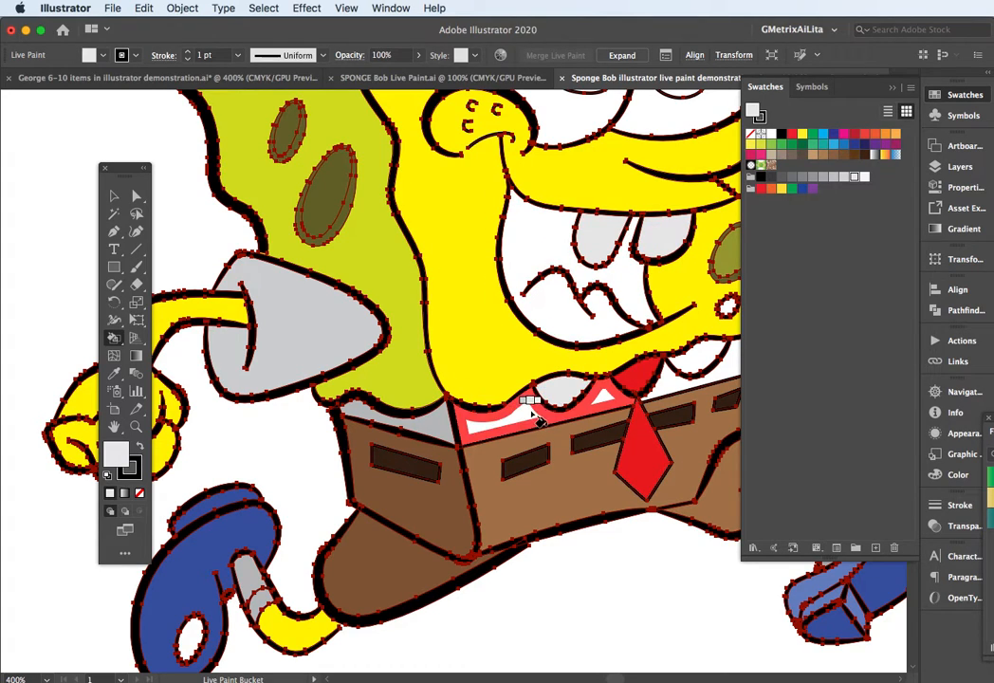
click(520, 408)
click(703, 361)
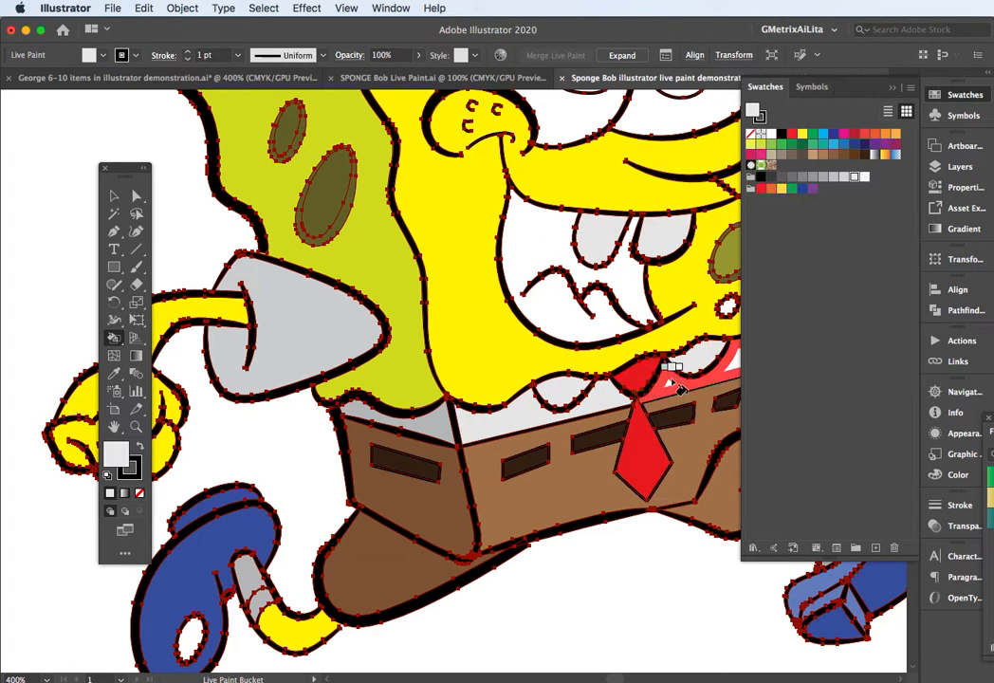
click(674, 382)
Step: Mix a pale blue fill (#d5eff7) from the cyan swatch and paint the irises of both eyes with it
key(space)
drag(675, 289, 476, 469)
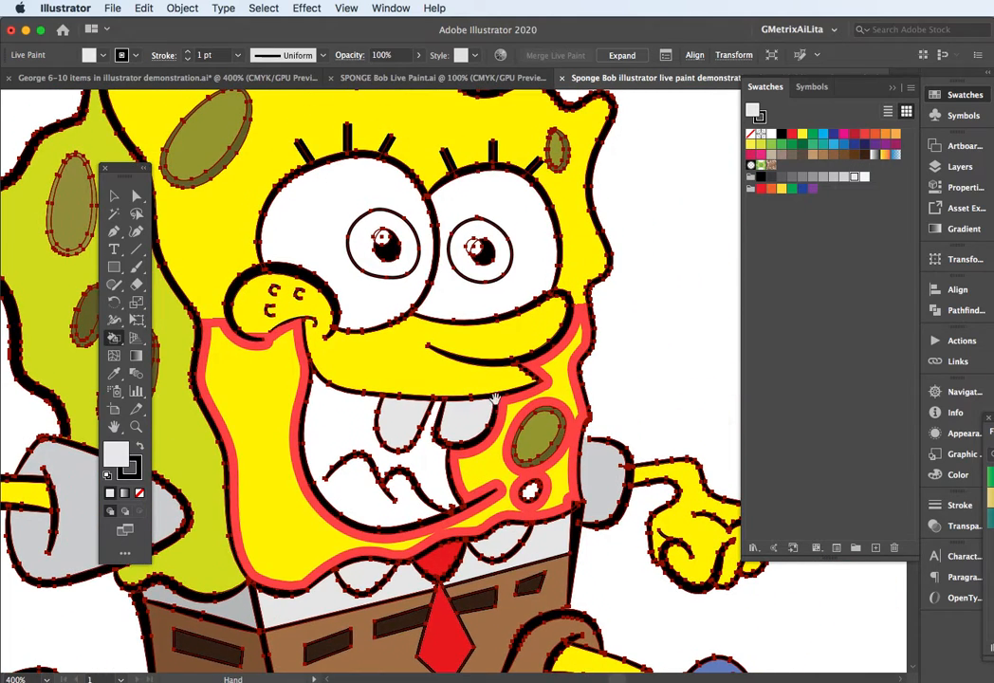
click(824, 137)
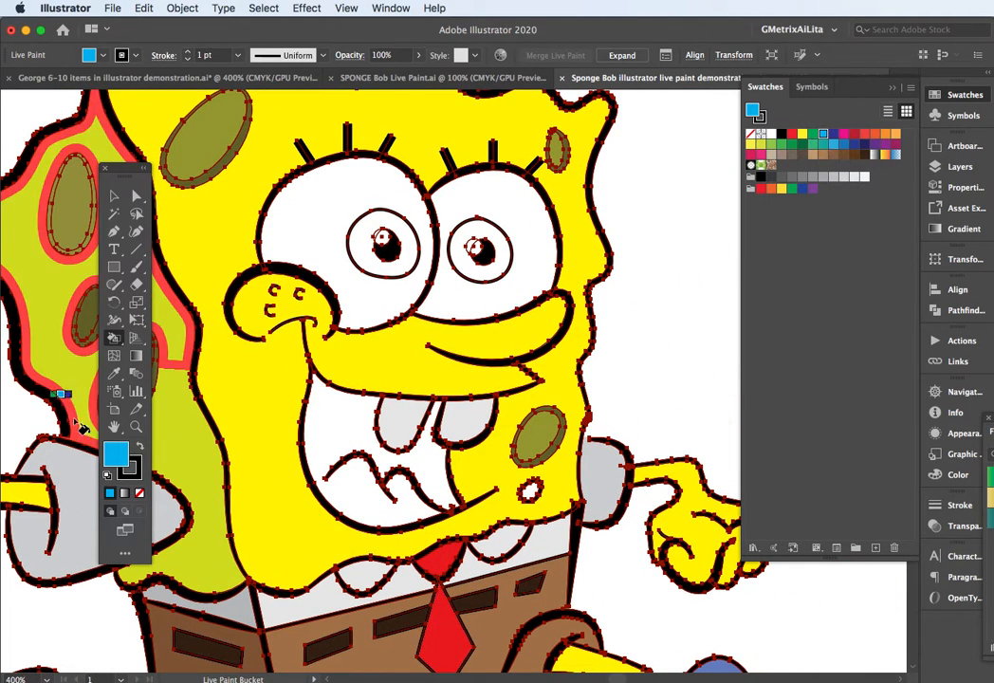
double_click(115, 454)
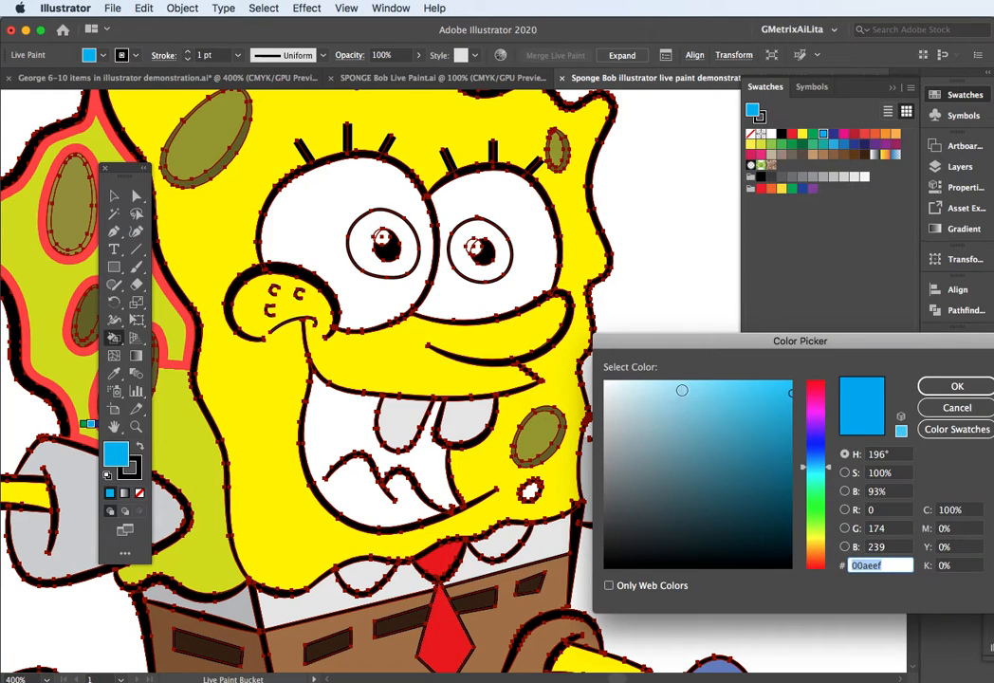
click(682, 390)
click(628, 382)
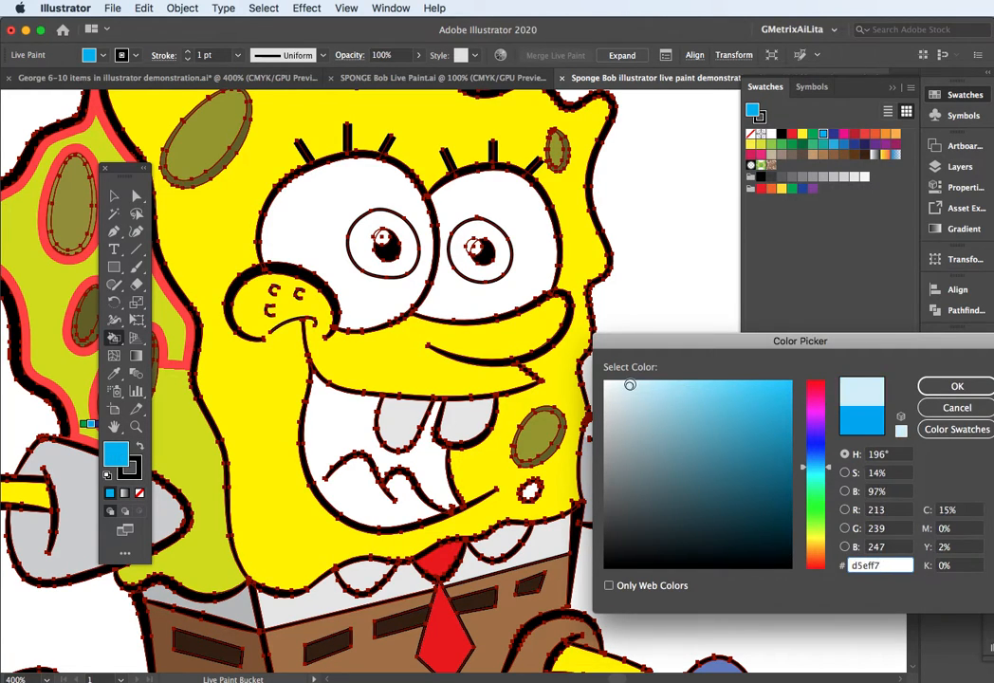
click(956, 386)
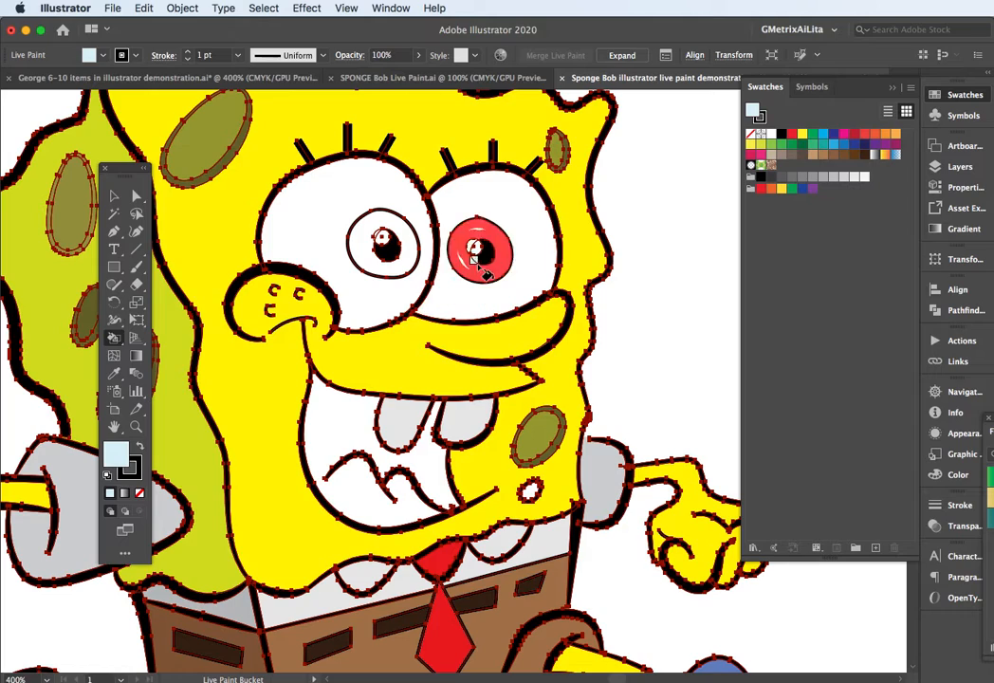
click(474, 271)
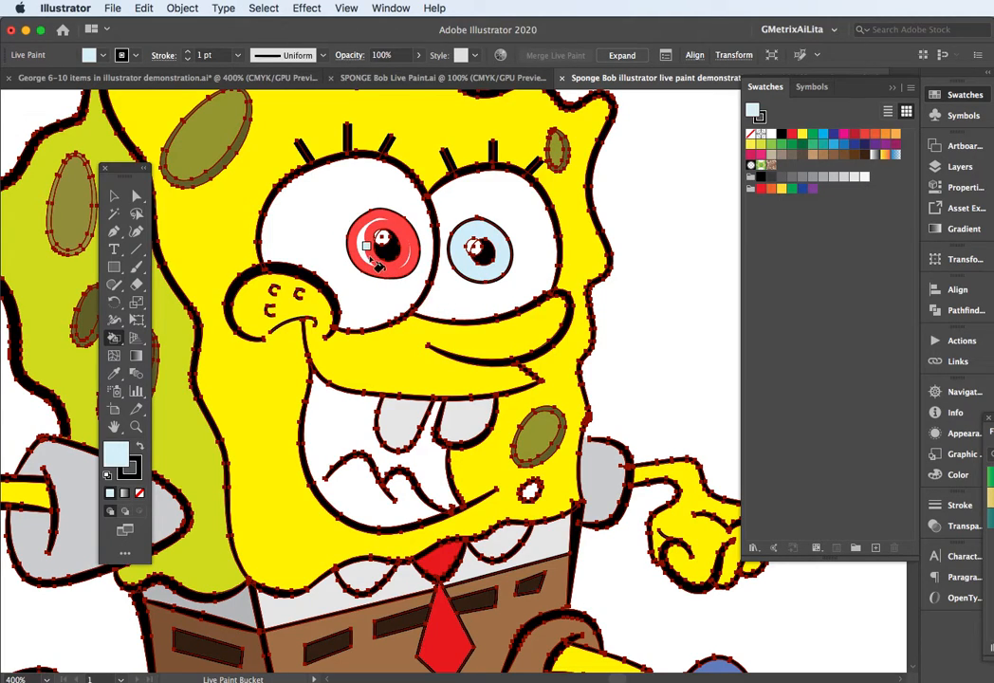
click(373, 265)
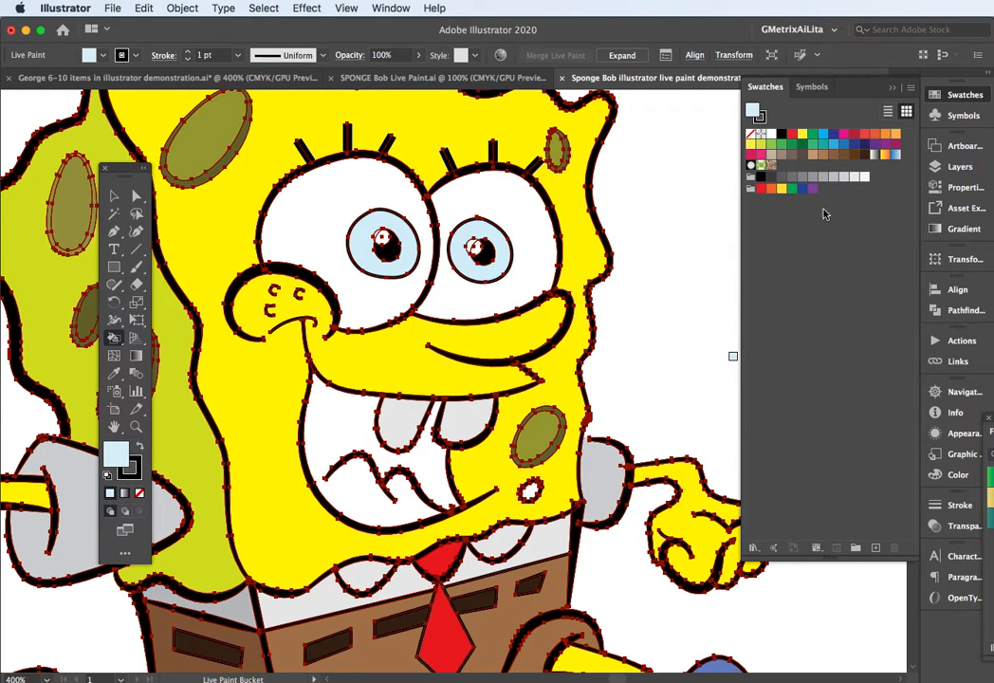
Step: Fill the whites of both eyes and the round pupil highlights with the near-white gray swatch
click(856, 179)
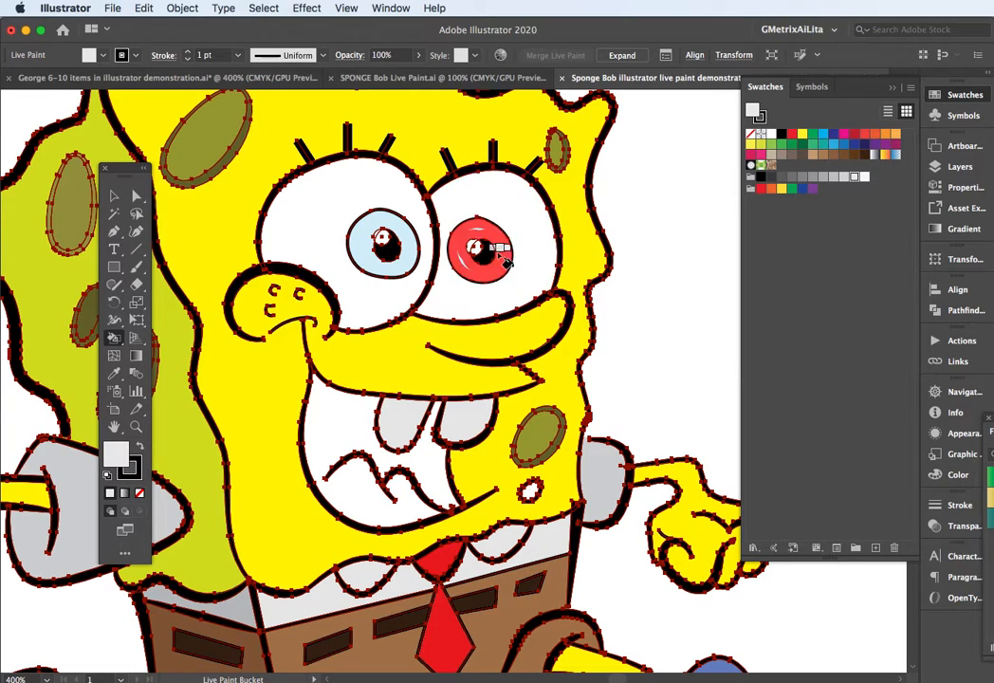
click(522, 233)
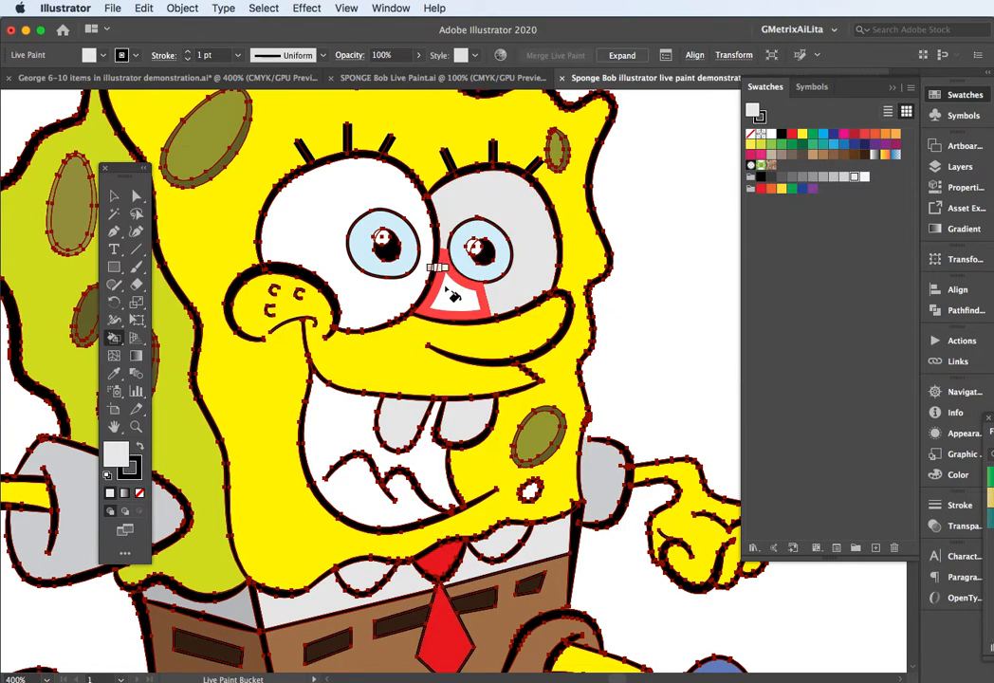
click(366, 294)
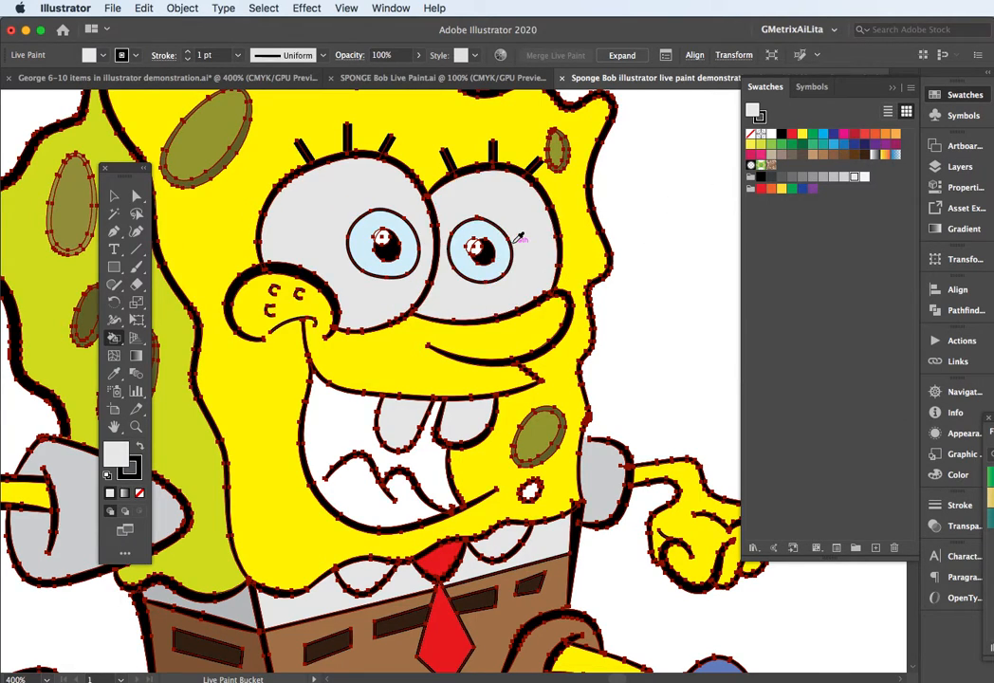
scroll(502, 234, up, 2)
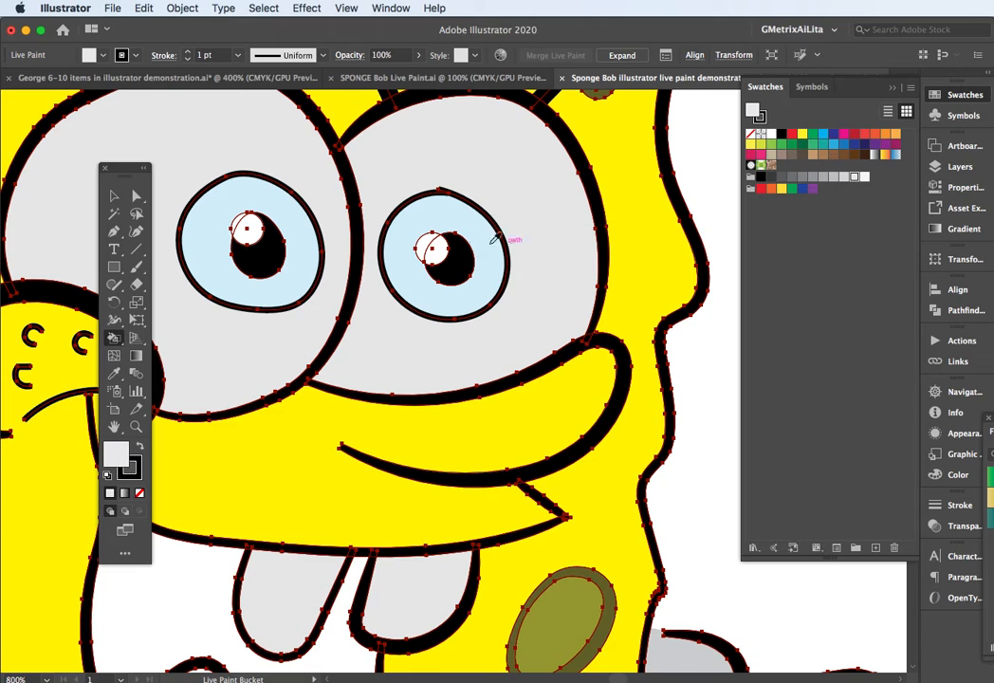
click(434, 249)
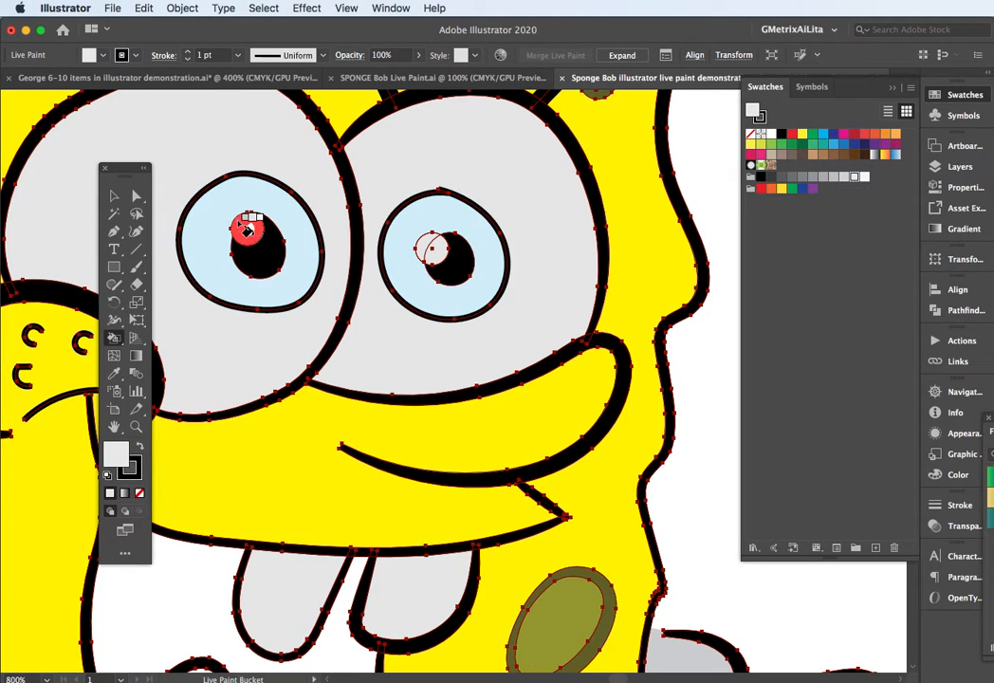
click(249, 227)
Step: Fill the tongue with a light pink mixed from the dark red swatch, and the mouth interior with a dark blue swatch
scroll(438, 328, down, 3)
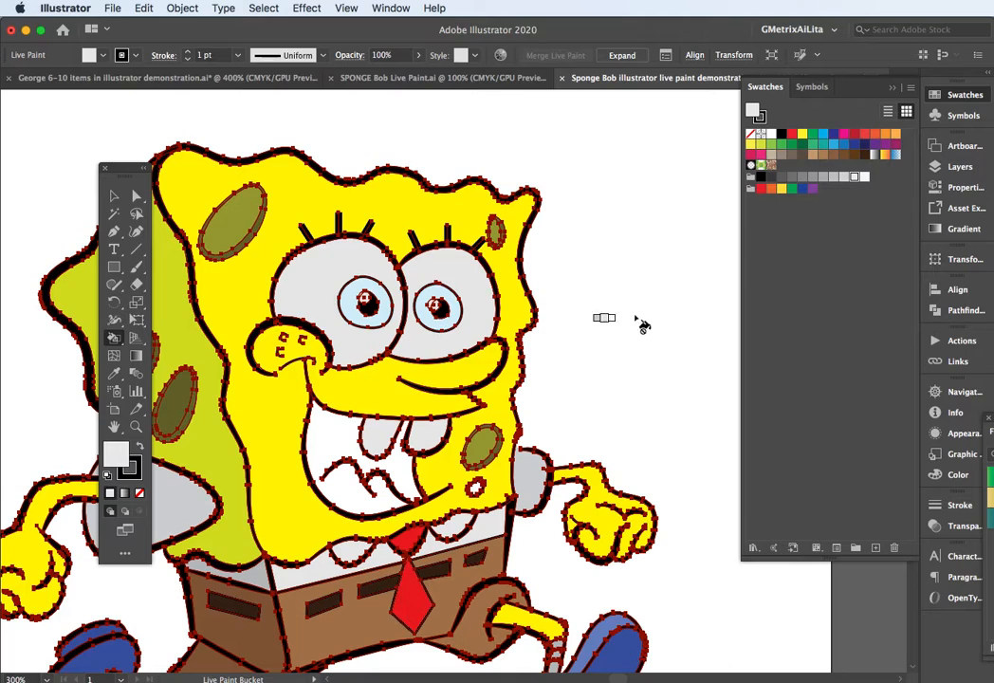
click(853, 135)
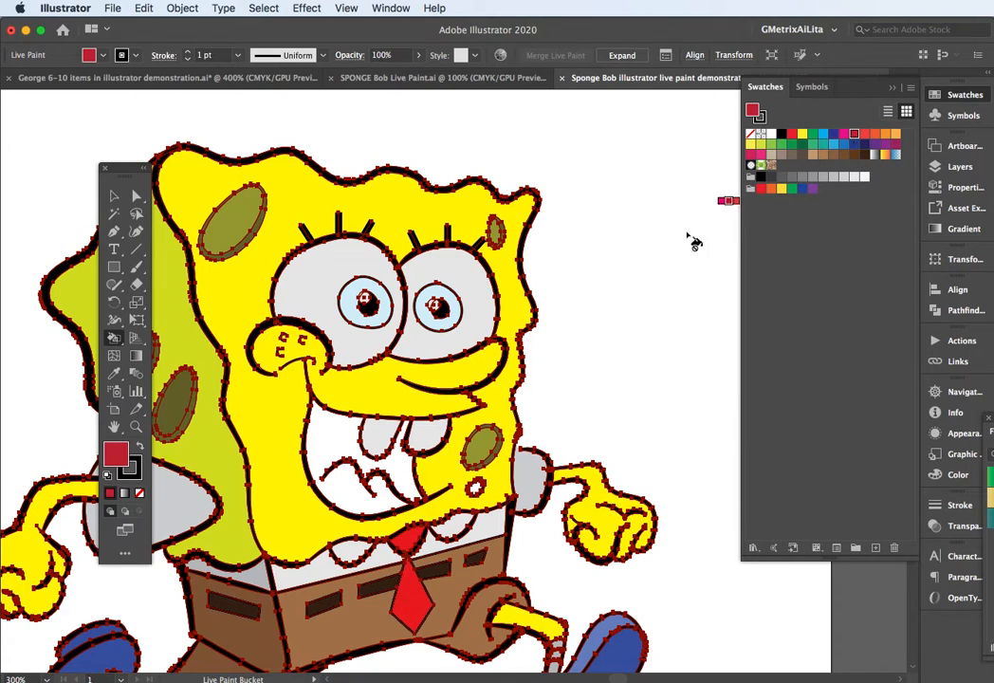
double_click(118, 457)
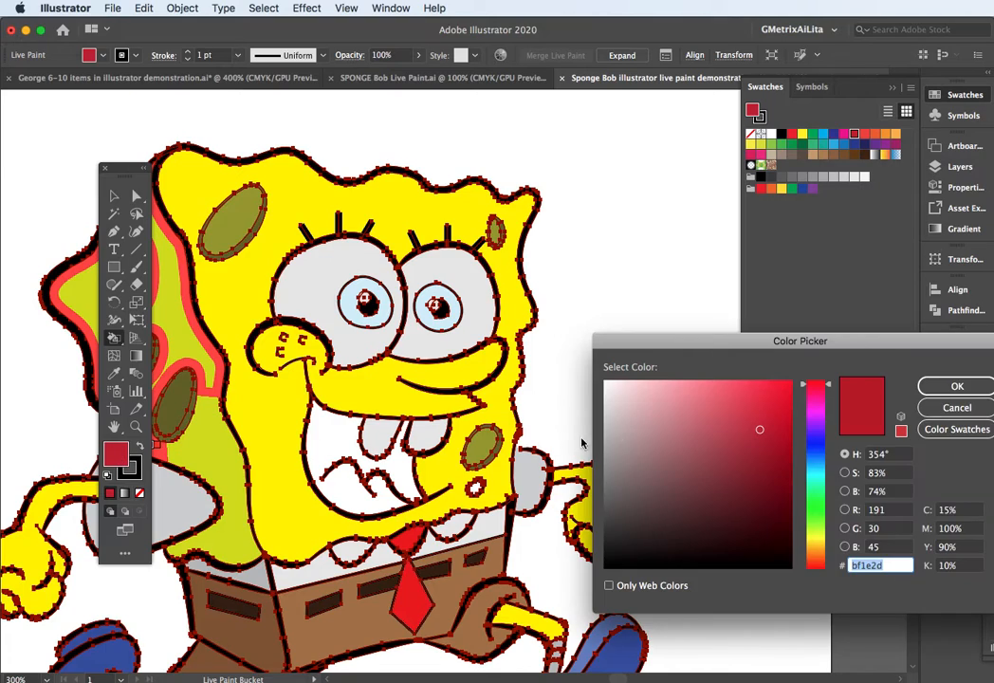
click(663, 395)
click(934, 388)
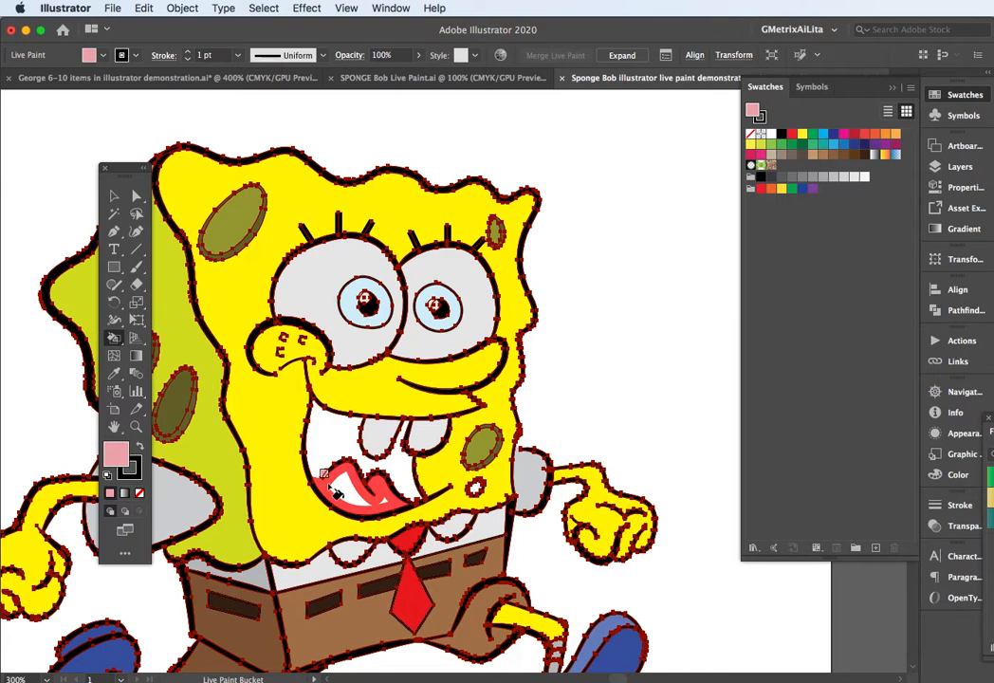
click(351, 491)
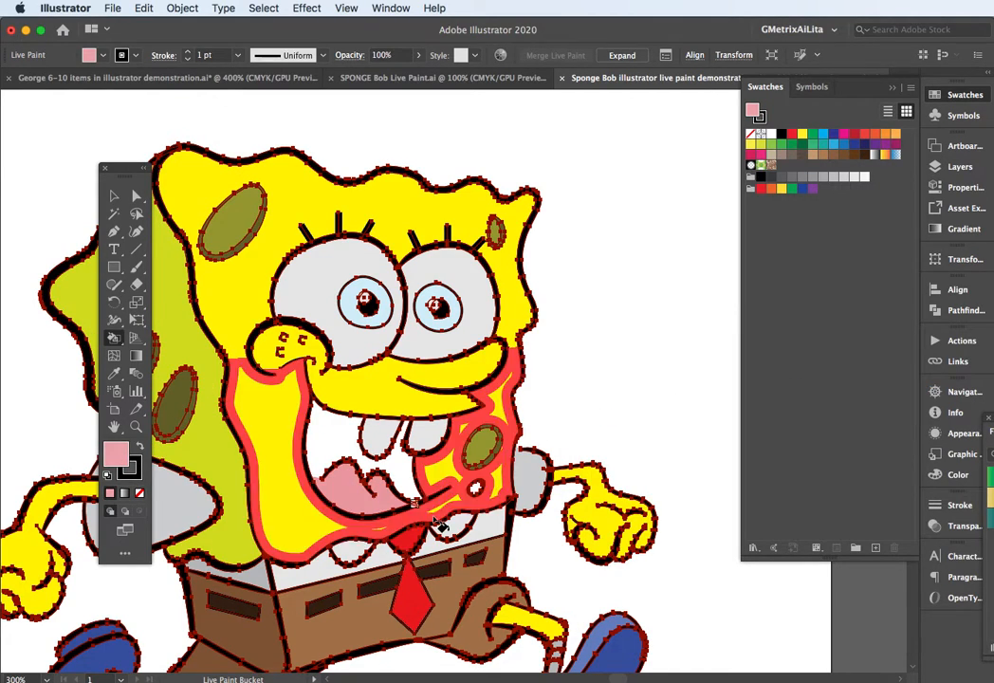
click(853, 144)
click(342, 426)
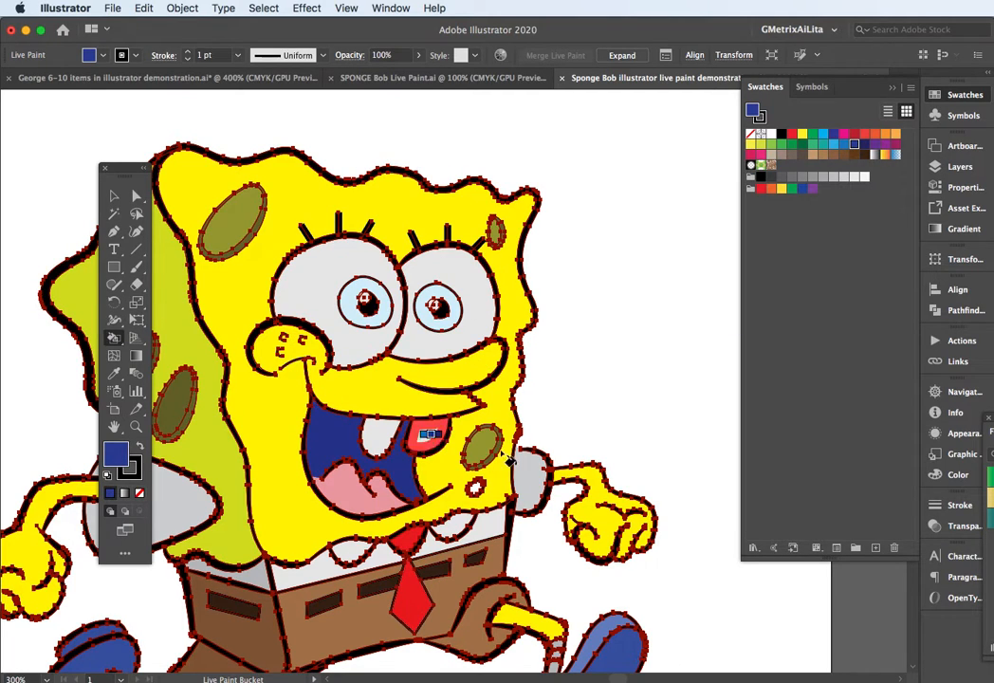
Step: Deselect the Live Paint artwork and hide all panels to view the whole colored character at 200%
key(v)
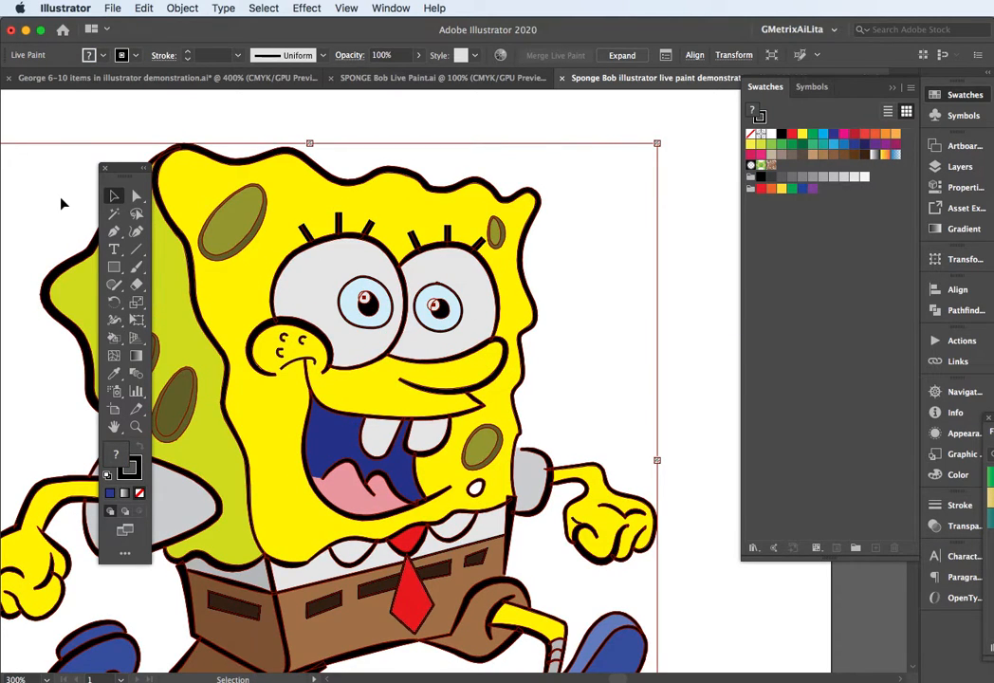
click(63, 203)
key(super+minus)
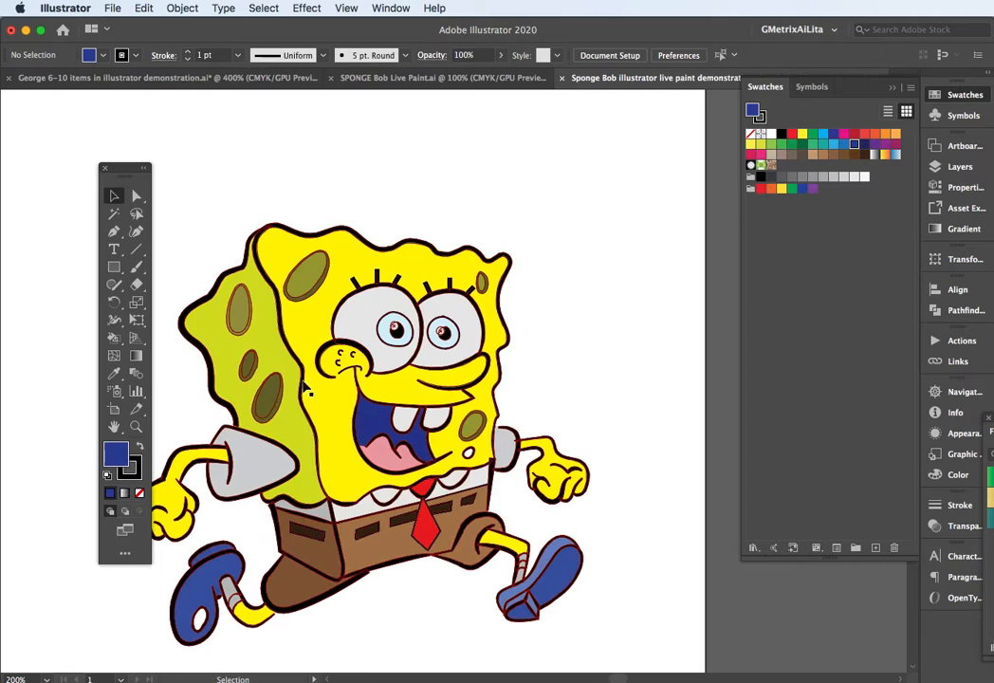
drag(315, 410, 352, 327)
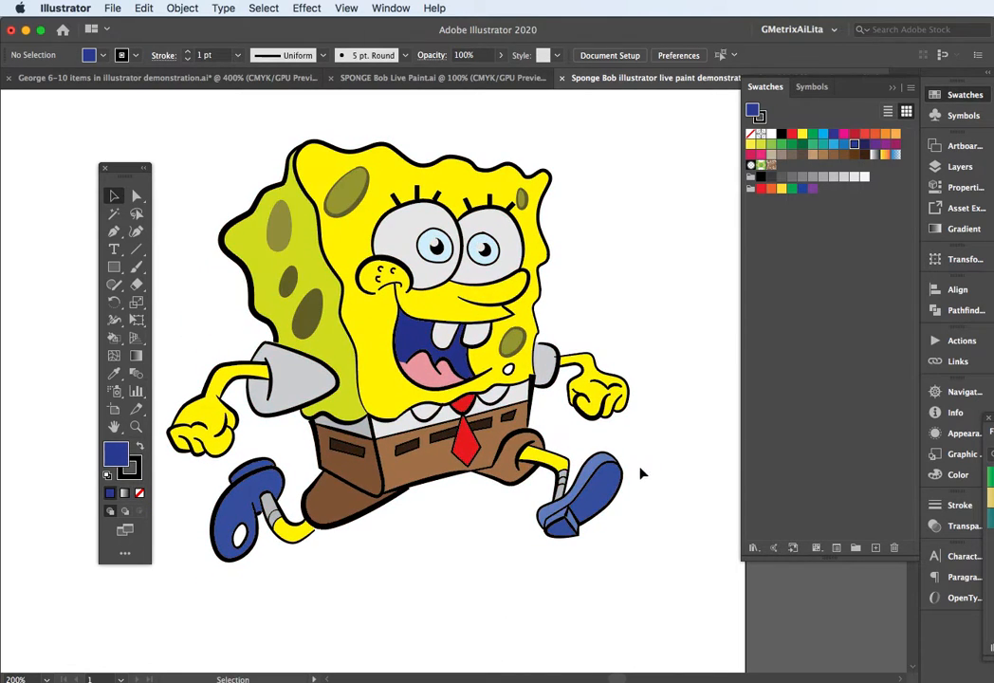
key(Tab)
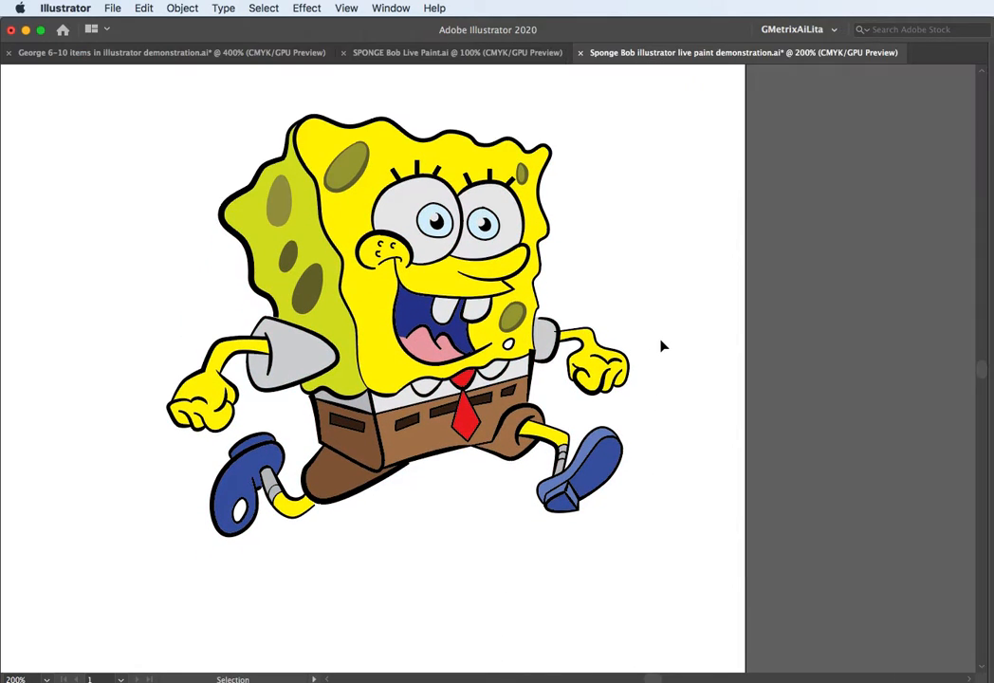